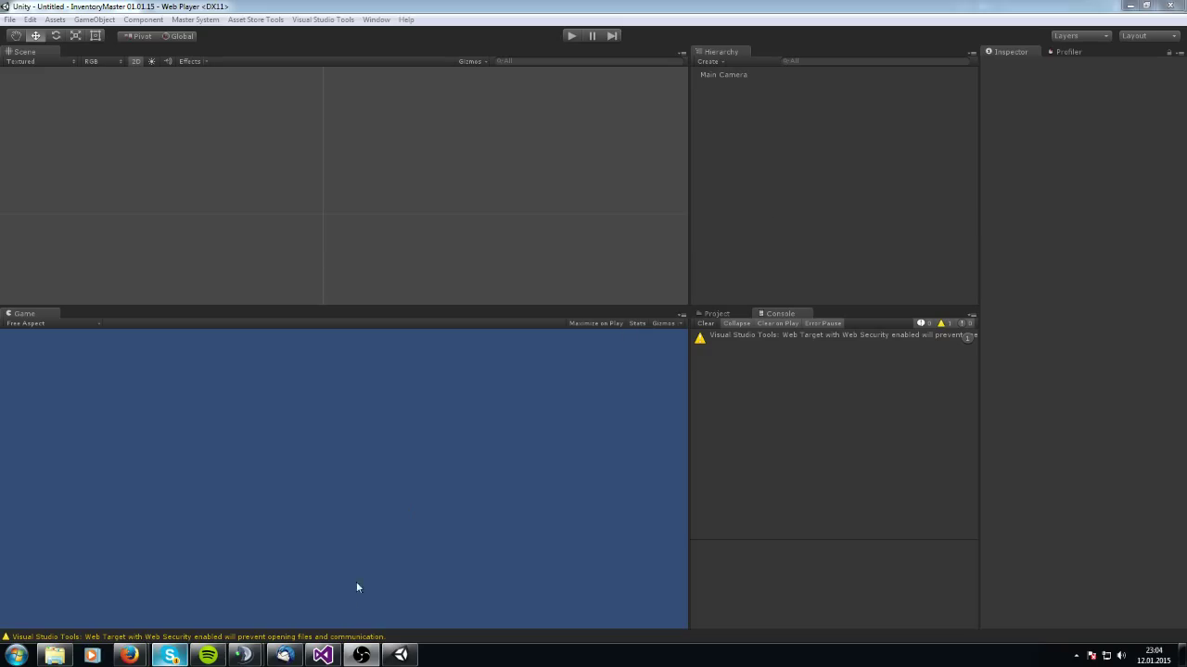
# Step: Switch to the InventoryMaster web player demo in Firefox and walk the character across the terrain towards the dropped items
pyautogui.moveTo(129, 655)
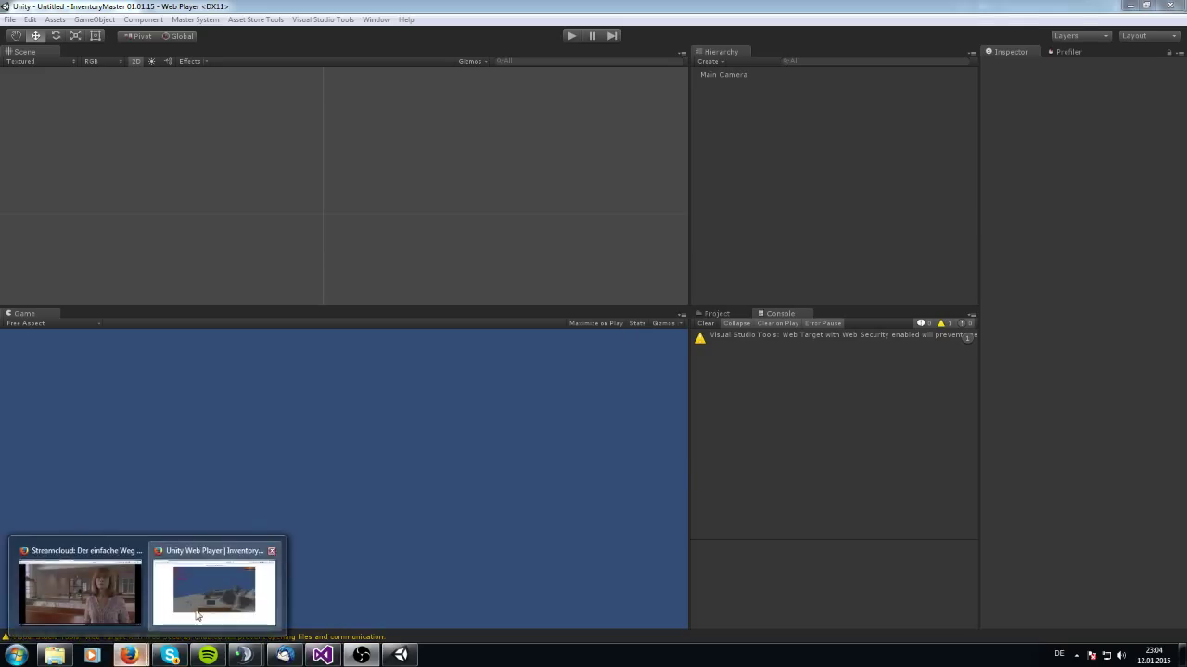
pyautogui.click(196, 616)
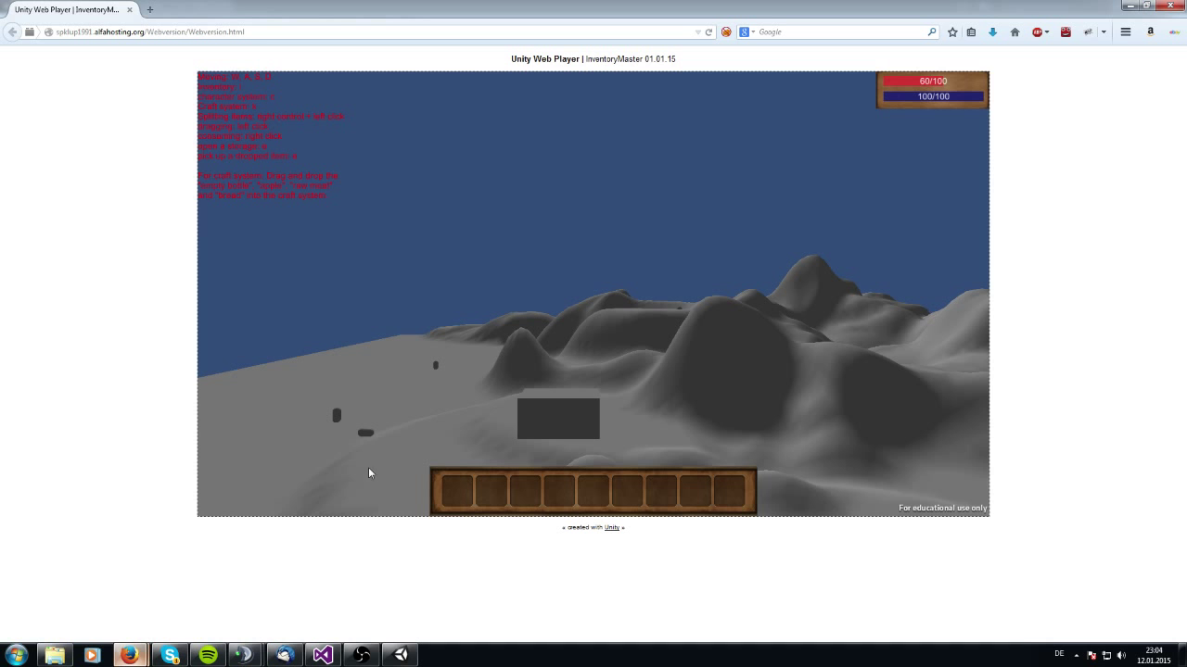
pyautogui.click(600, 308)
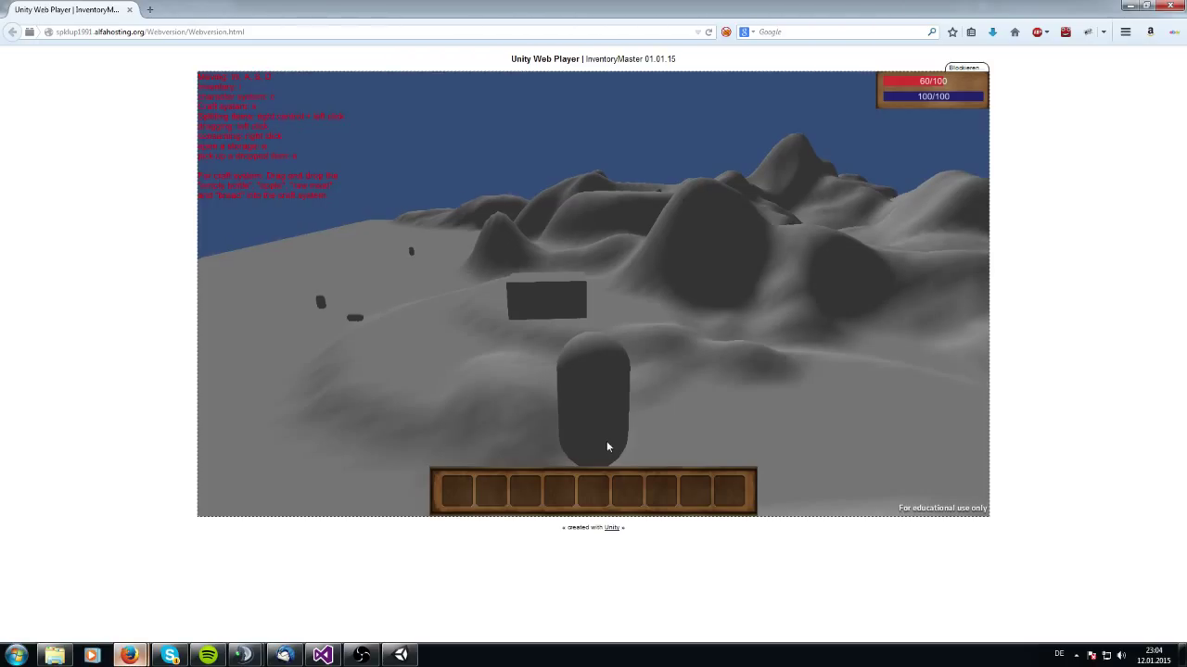
pyautogui.moveTo(621, 456); pyautogui.dragTo(493, 447, button='right')
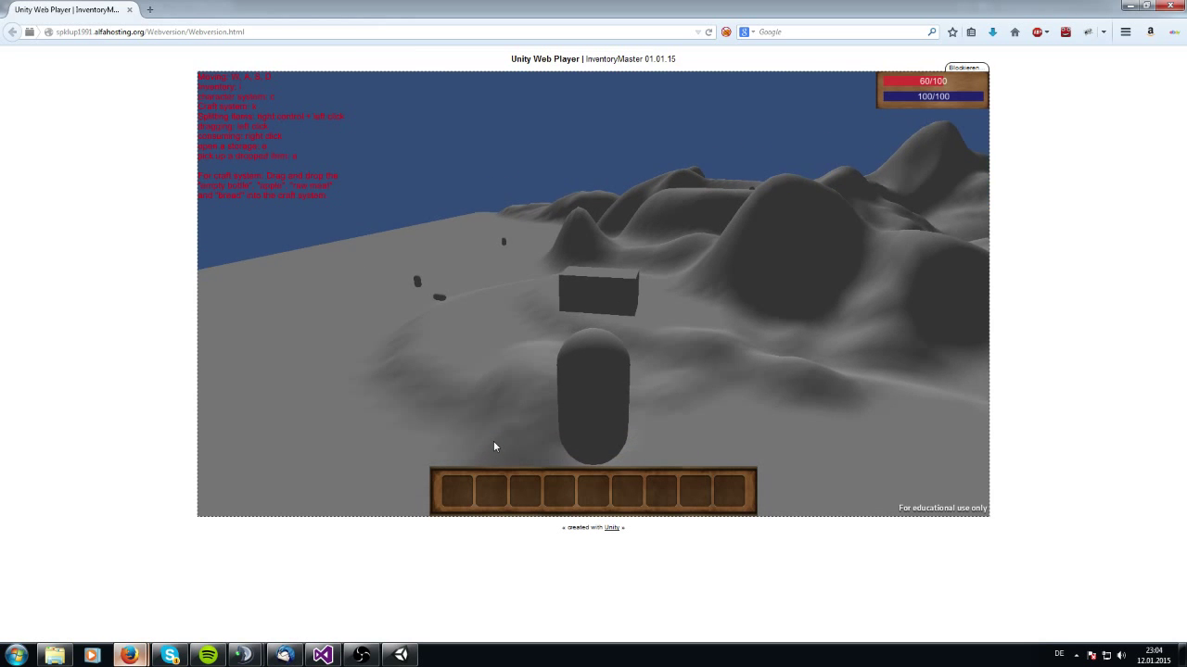
pyautogui.press('w')
pyautogui.press('a')
pyautogui.press('w')
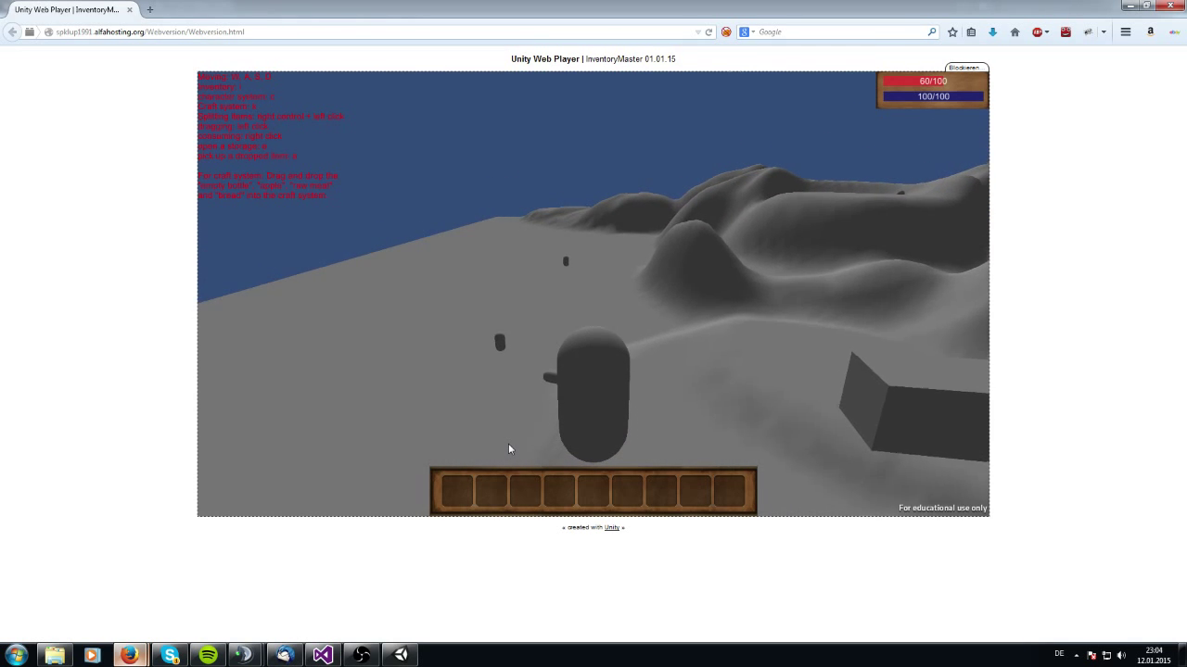
pyautogui.press('a')
pyautogui.moveTo(508, 448); pyautogui.dragTo(615, 473, button='right')
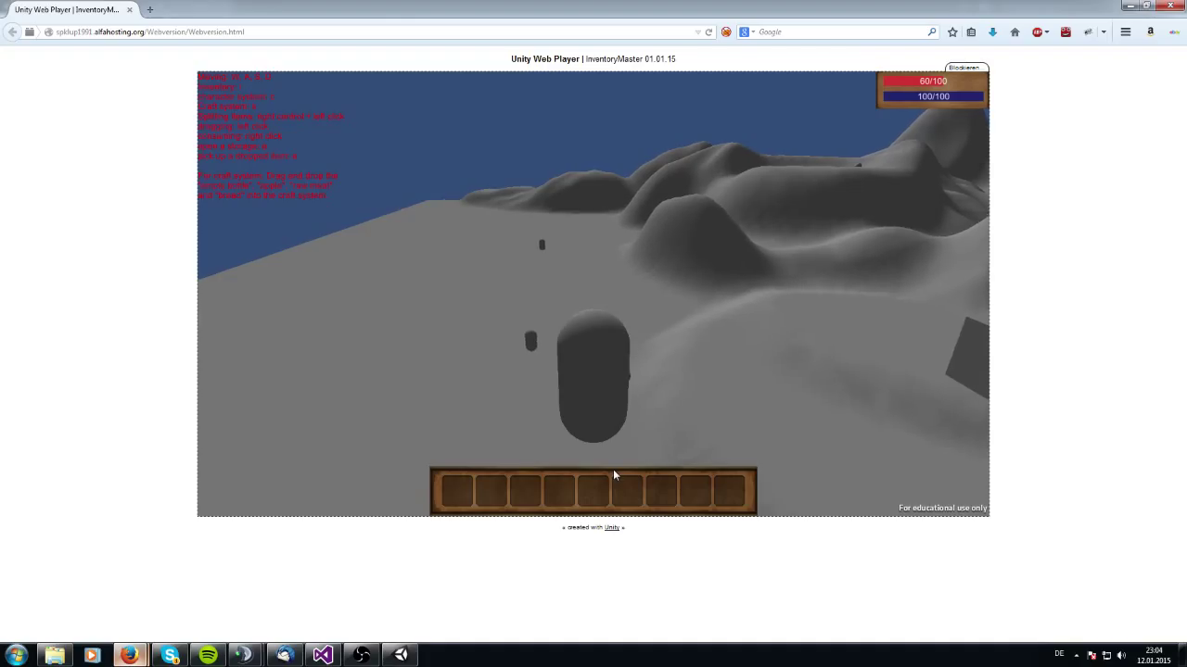
# Step: Show the demo's inventory, Character and CraftSystem windows, and close the CraftSystem and Character windows again
pyautogui.press('i')
pyautogui.press('a')
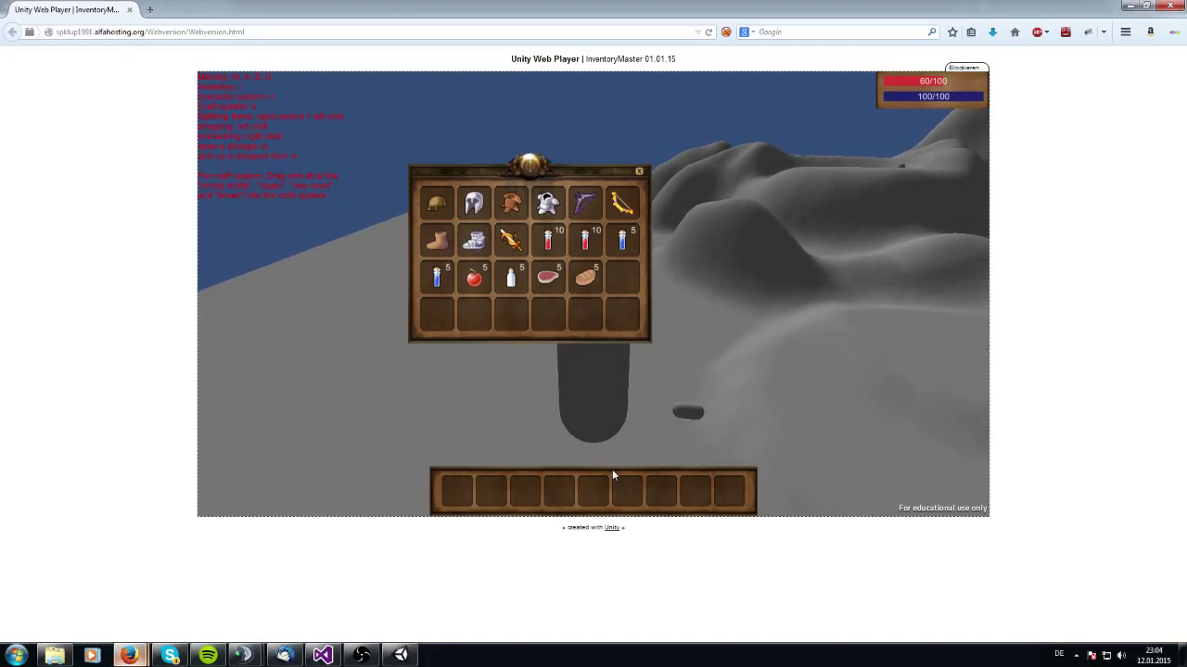
pyautogui.press('c')
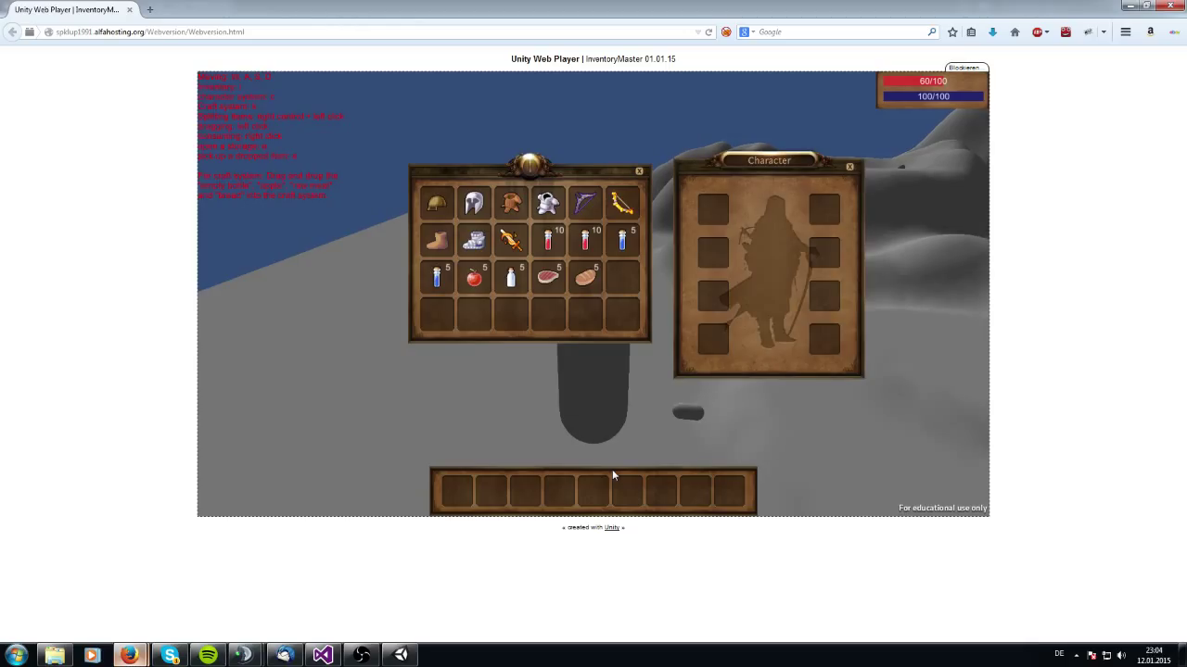
pyautogui.press('k')
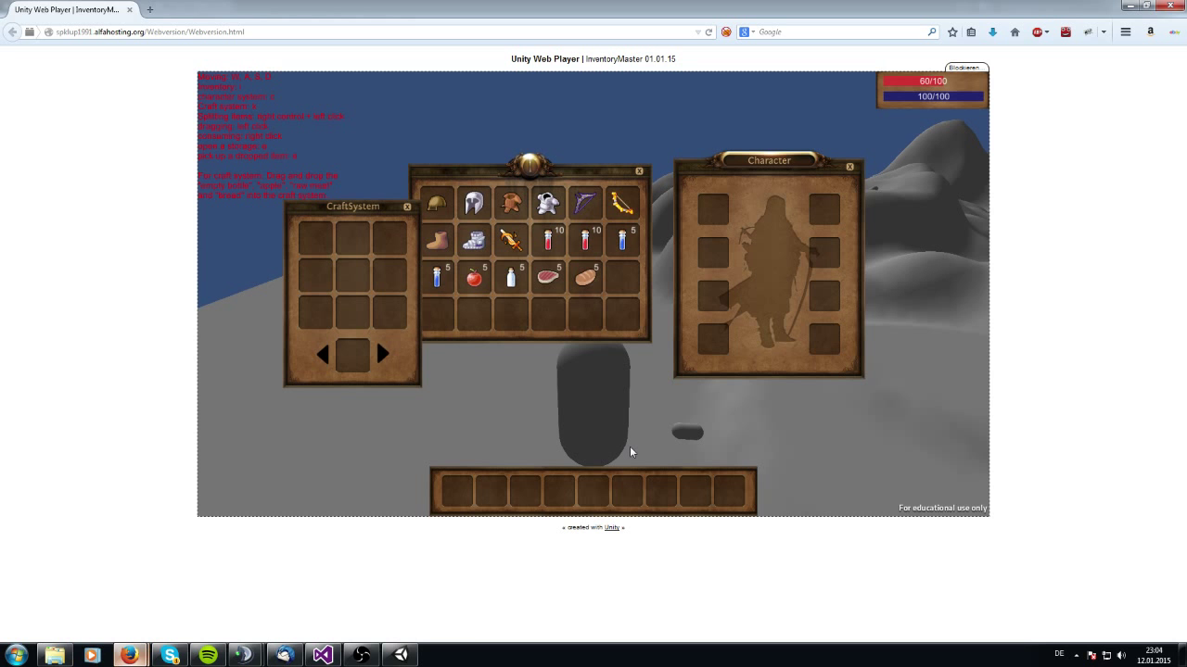
pyautogui.press('k')
pyautogui.press('c')
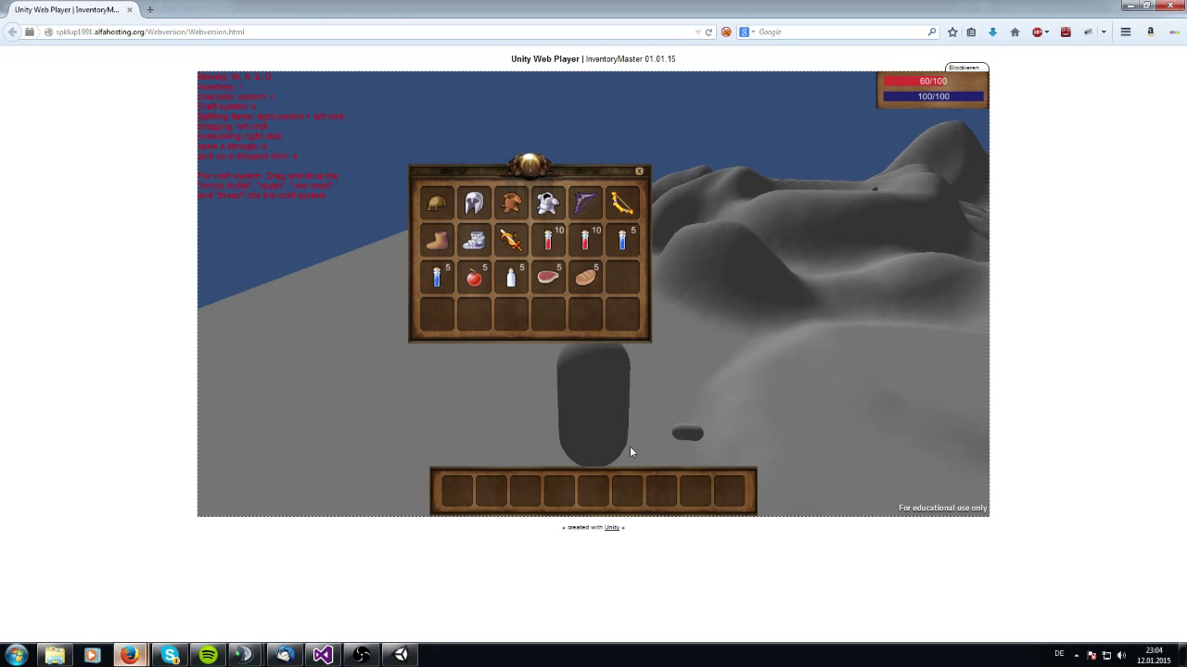
# Step: Pick up the dropped items near the character, close the inventory and walk on over the terrain
pyautogui.press('w')
pyautogui.press('e')
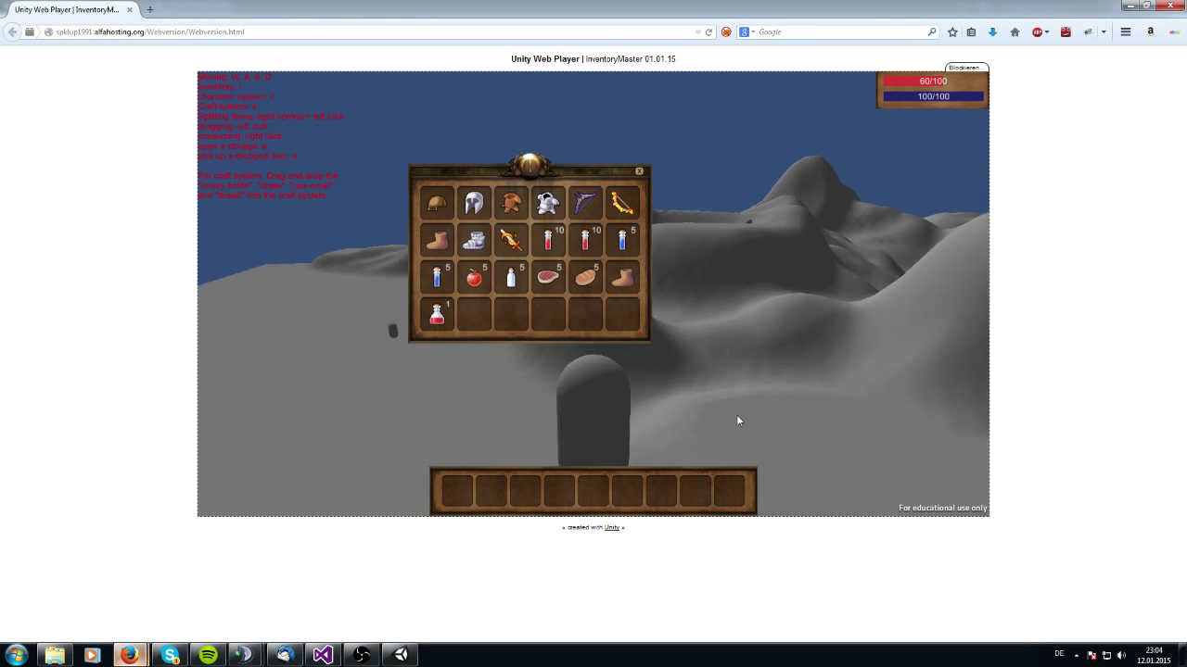
pyautogui.press('d')
pyautogui.click(639, 172)
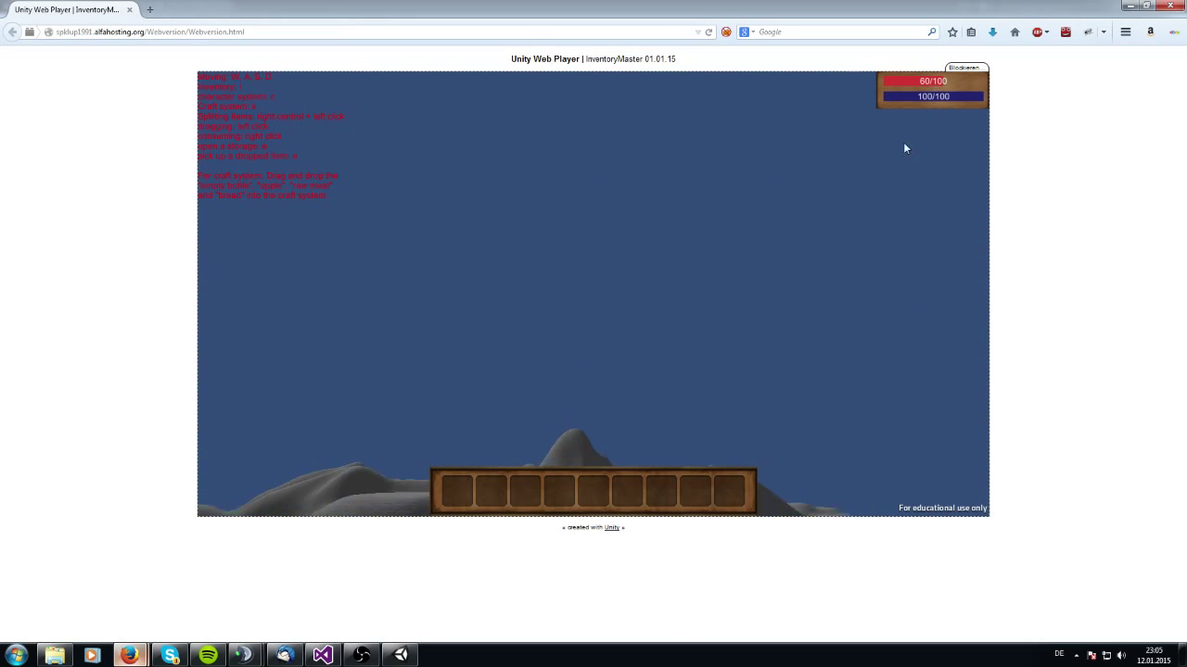
pyautogui.press('w')
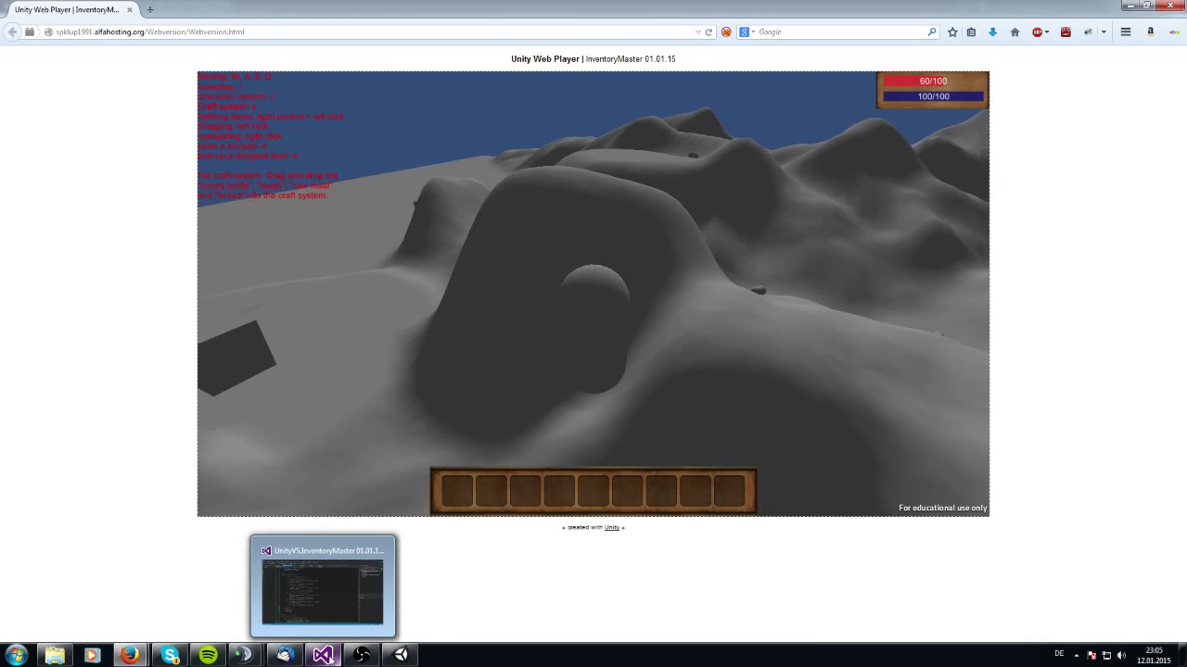
# Step: Switch to Visual Studio and examine the variables and the OnEnable, OnDisable and Start methods in PlayerInventory.cs
pyautogui.click(392, 660)
pyautogui.click(324, 656)
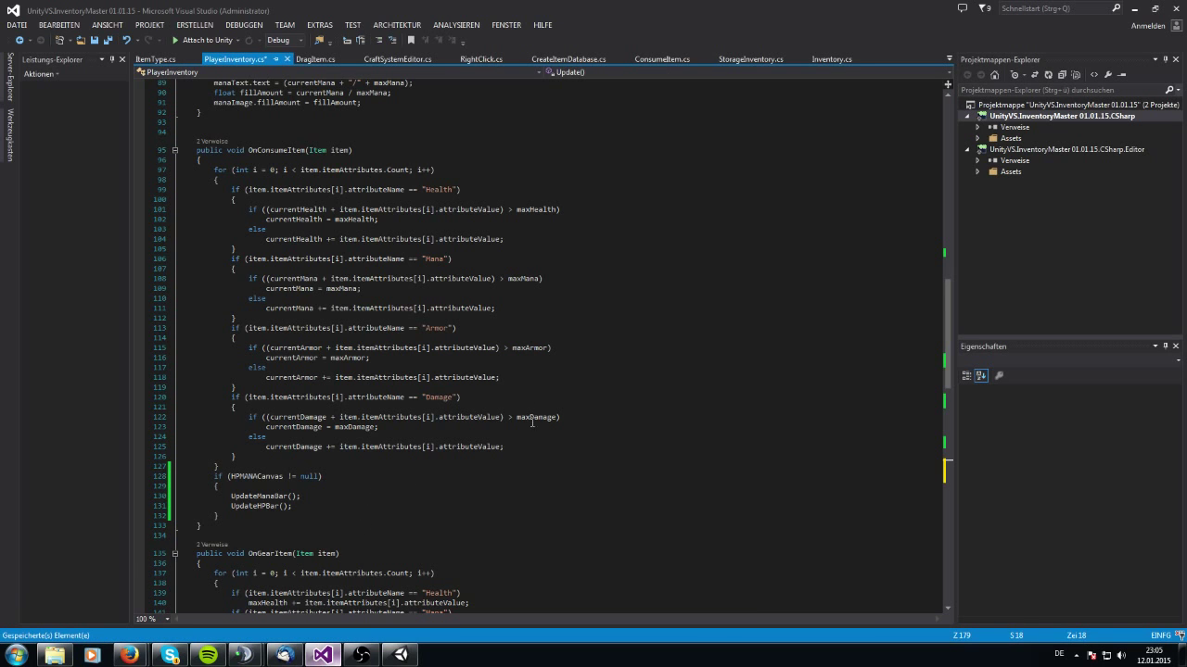
pyautogui.scroll(14, 532, 423)
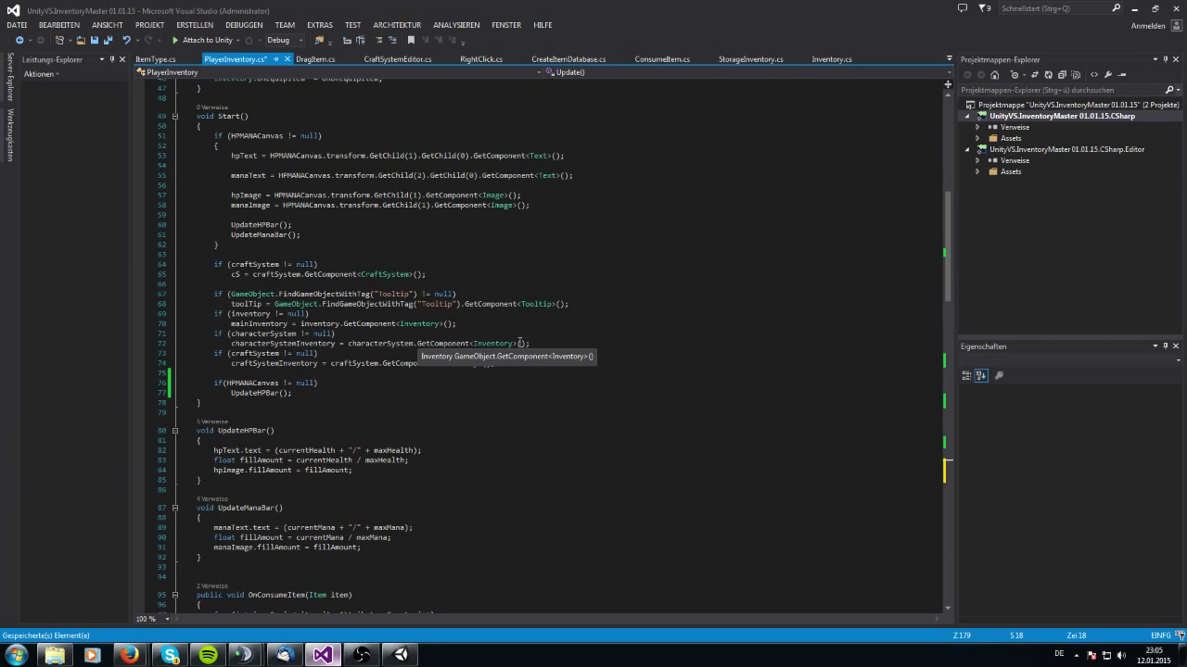
pyautogui.scroll(2, 518, 348)
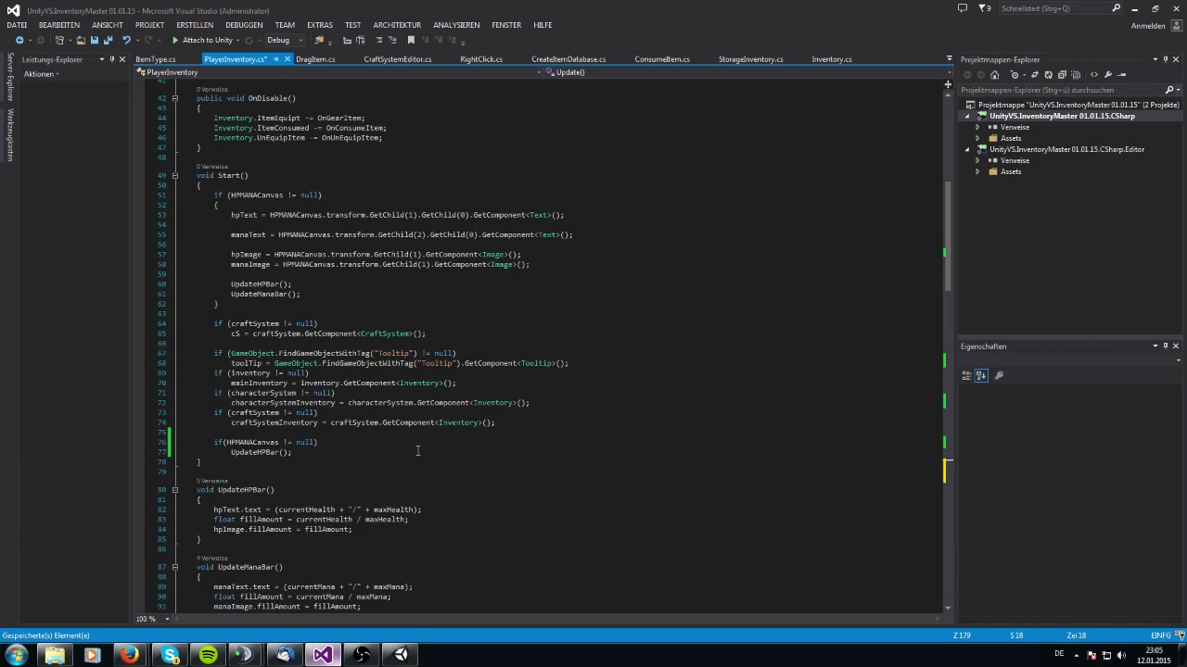
pyautogui.scroll(9, 418, 451)
pyautogui.scroll(-1, 417, 452)
pyautogui.scroll(4, 413, 450)
pyautogui.scroll(-3, 281, 314)
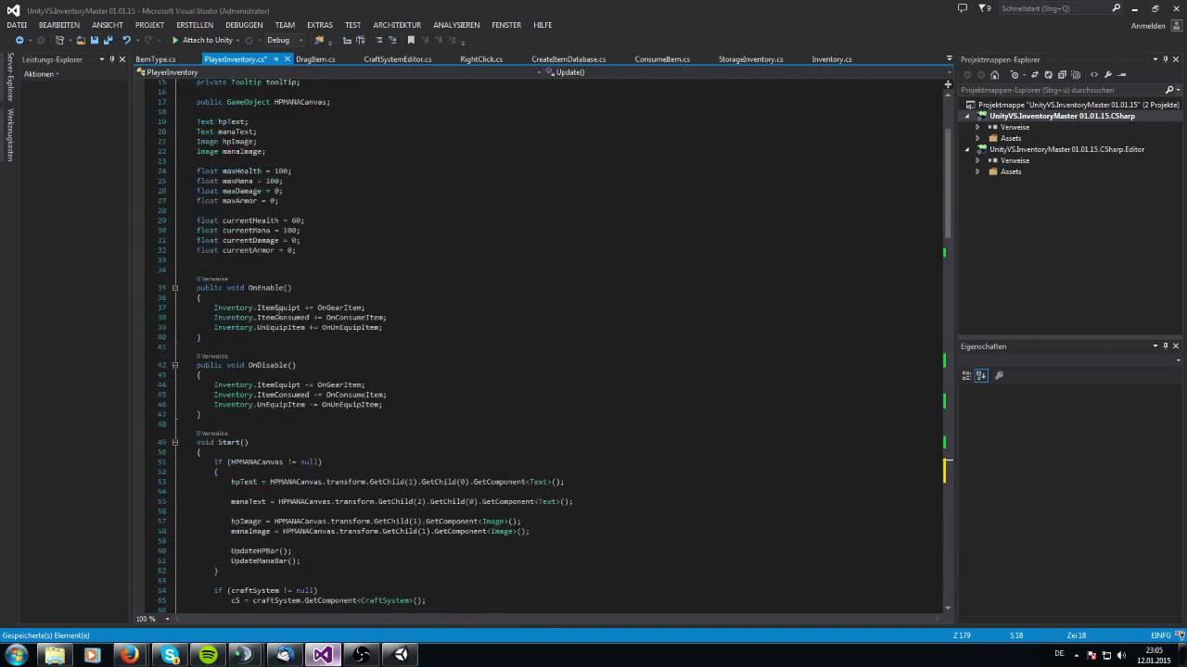
# Step: Examine the item consume, gear and unequip methods in PlayerInventory.cs, along with the HP and mana bar update methods
pyautogui.scroll(-20, 347, 378)
pyautogui.scroll(-11, 347, 378)
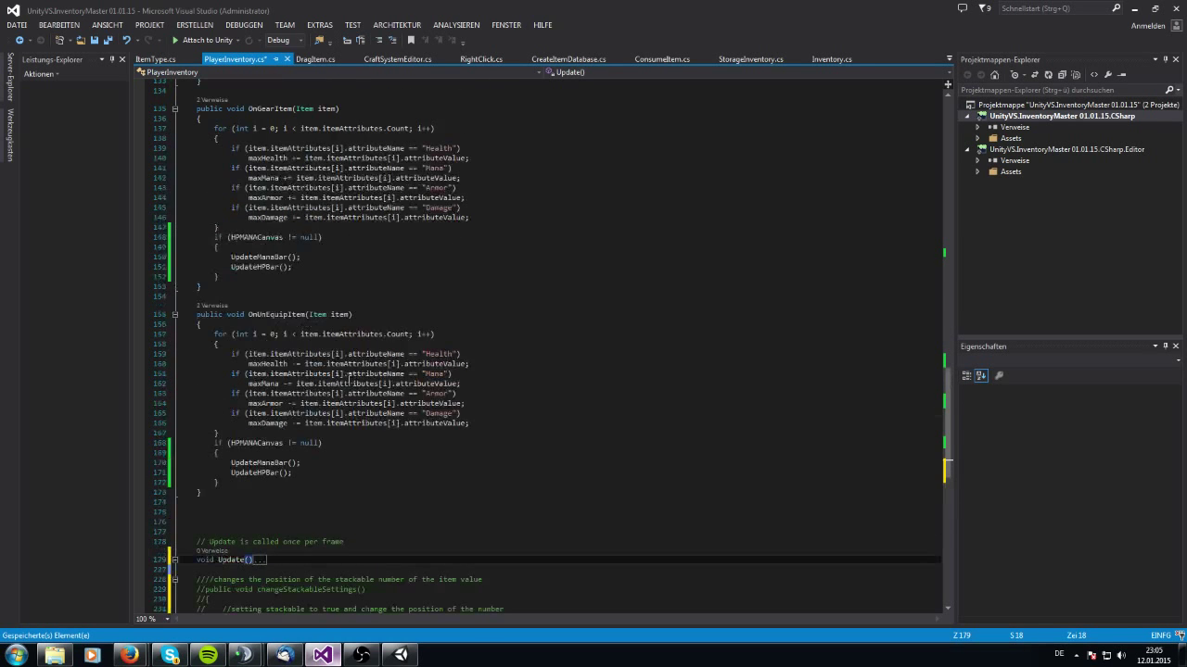
pyautogui.scroll(5, 294, 497)
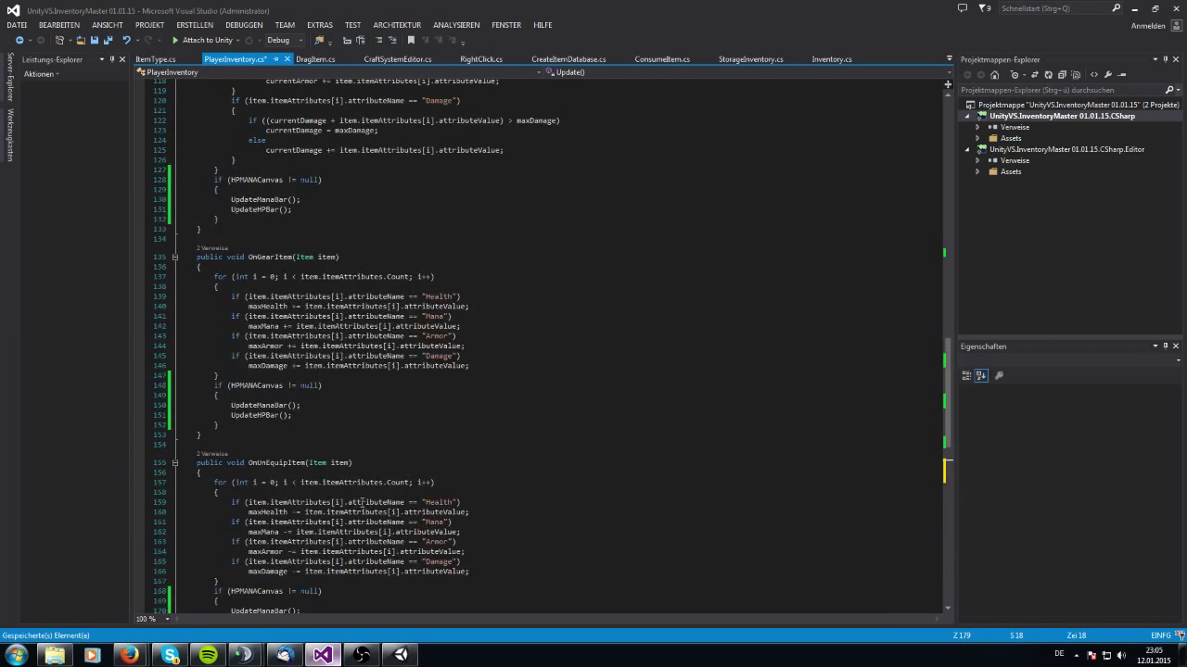
pyautogui.scroll(-1, 404, 504)
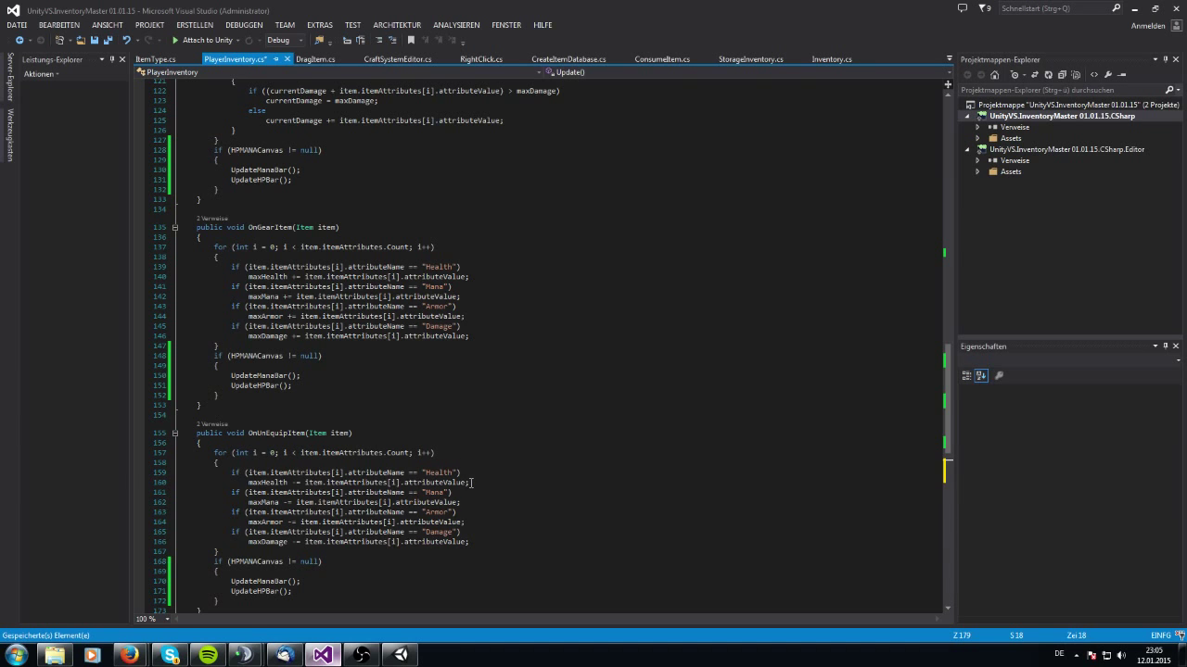
pyautogui.scroll(-7, 471, 482)
pyautogui.scroll(12, 476, 502)
pyautogui.moveTo(196, 375); pyautogui.dragTo(231, 406)
pyautogui.click(280, 464)
pyautogui.scroll(6, 400, 452)
pyautogui.scroll(-2, 404, 455)
pyautogui.scroll(-4, 404, 455)
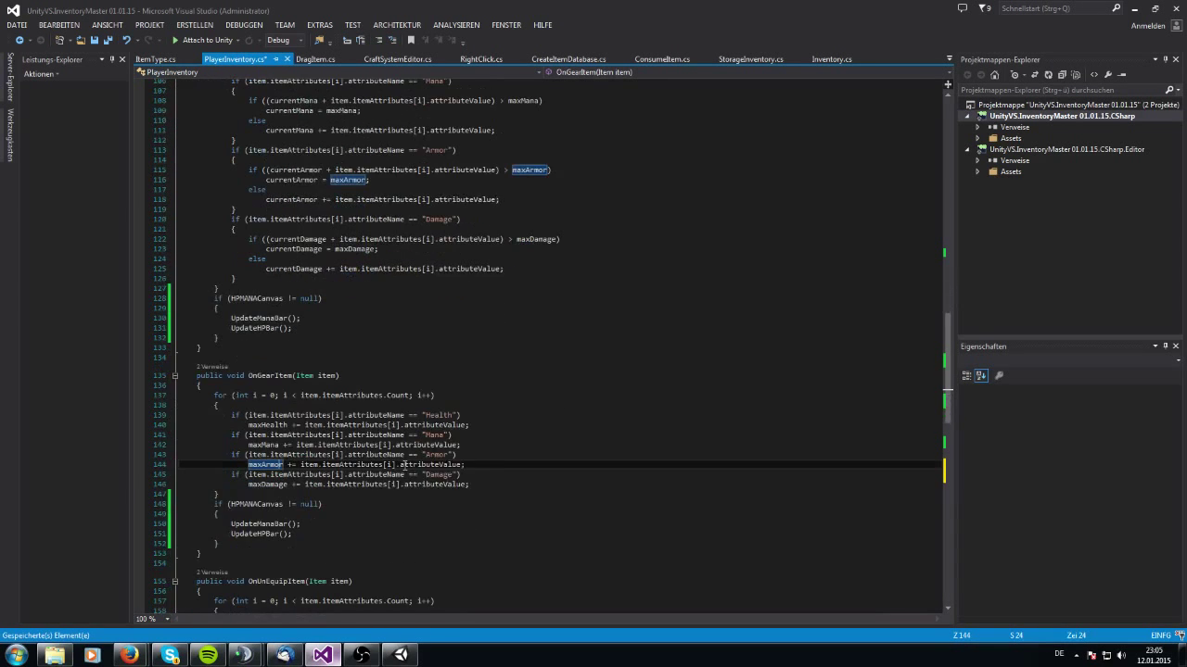
pyautogui.scroll(-4, 364, 411)
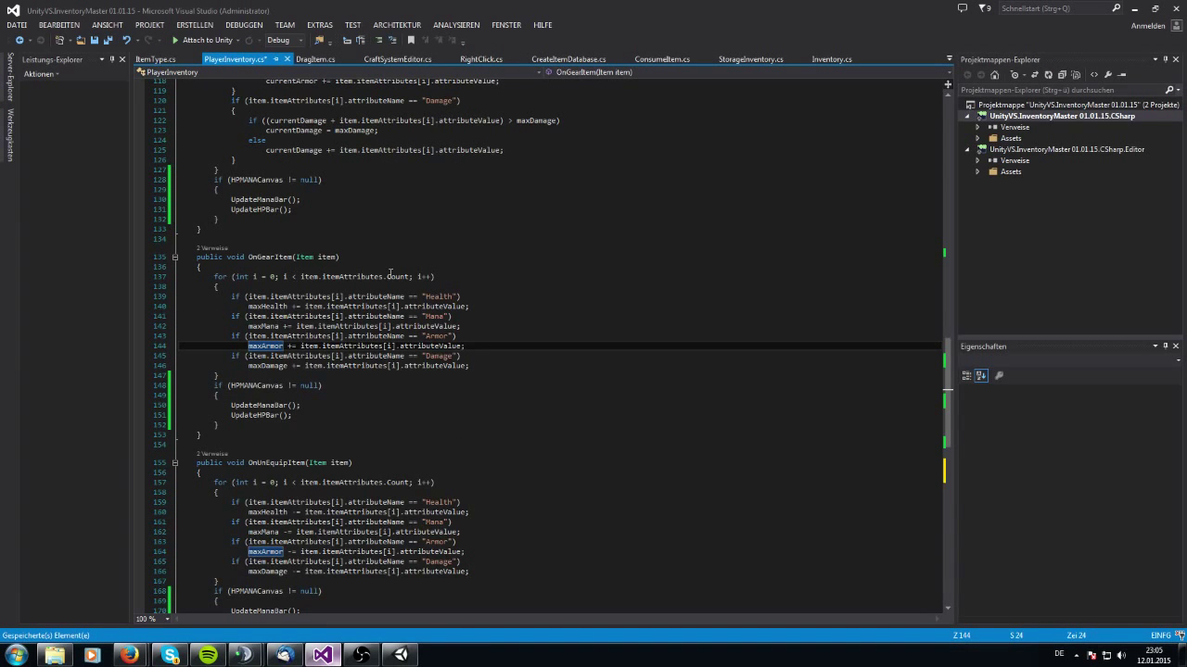
pyautogui.scroll(-4, 390, 274)
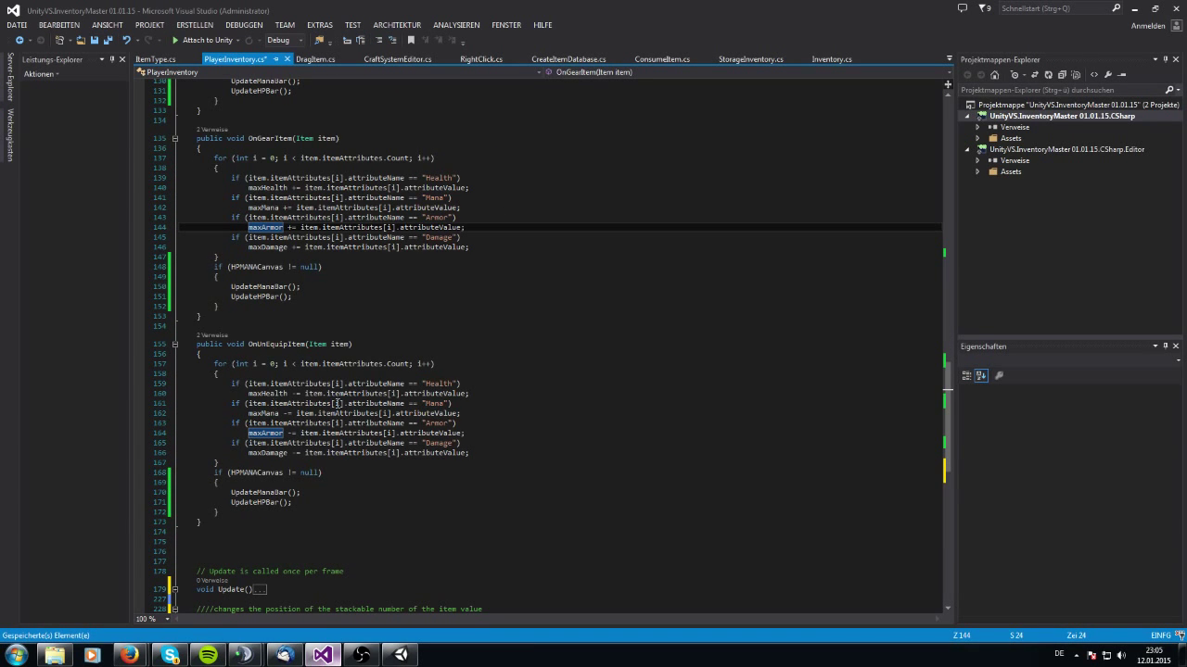
pyautogui.scroll(20, 326, 378)
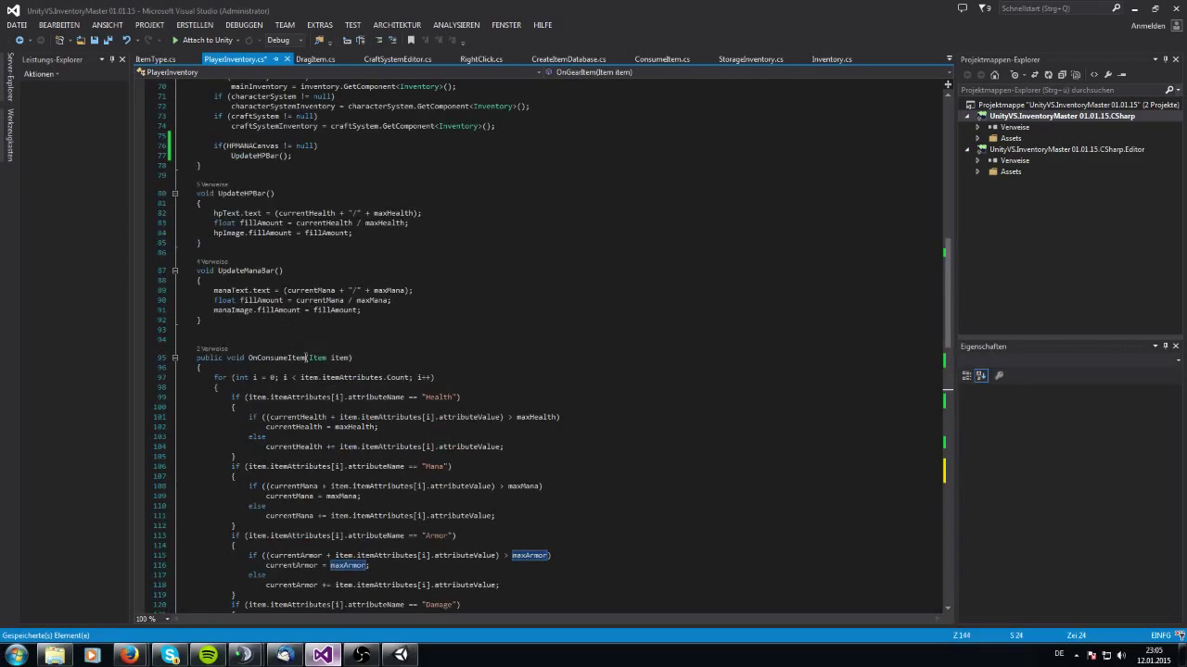
pyautogui.scroll(11, 379, 455)
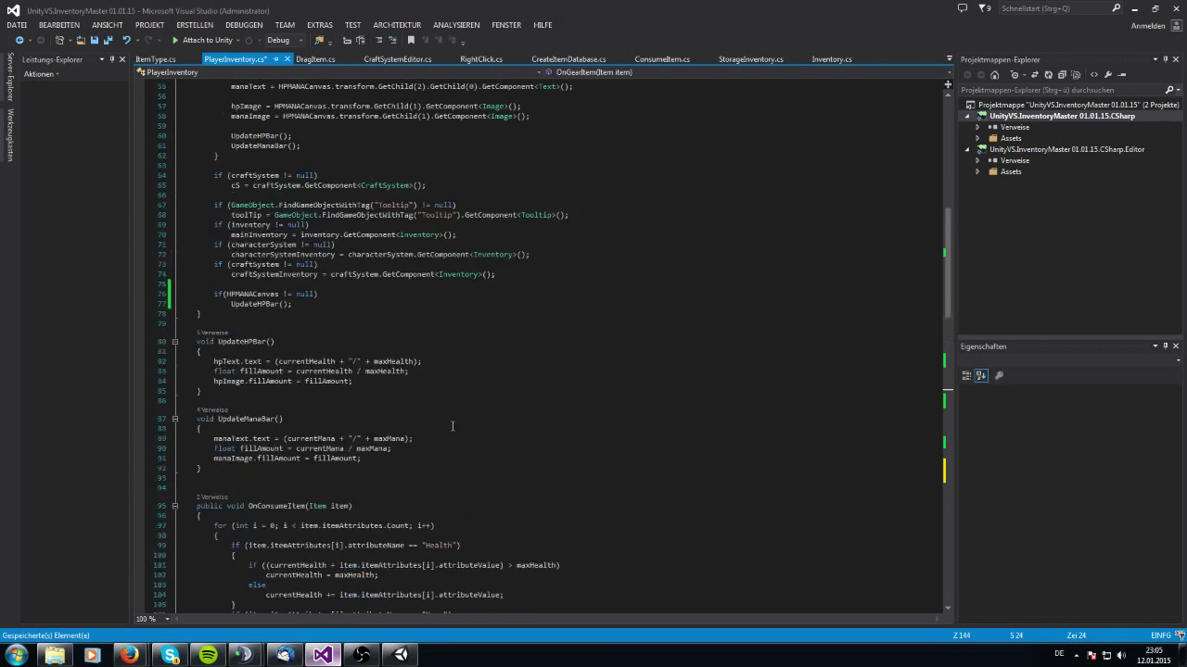
pyautogui.scroll(3, 391, 435)
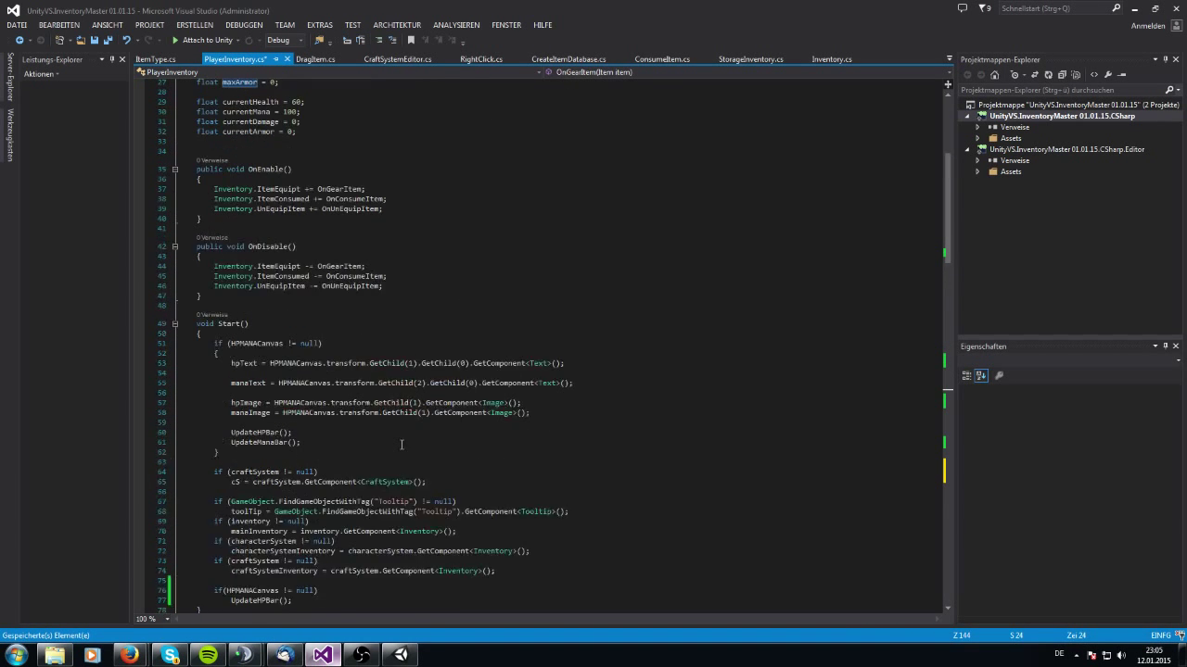
pyautogui.scroll(-6, 401, 445)
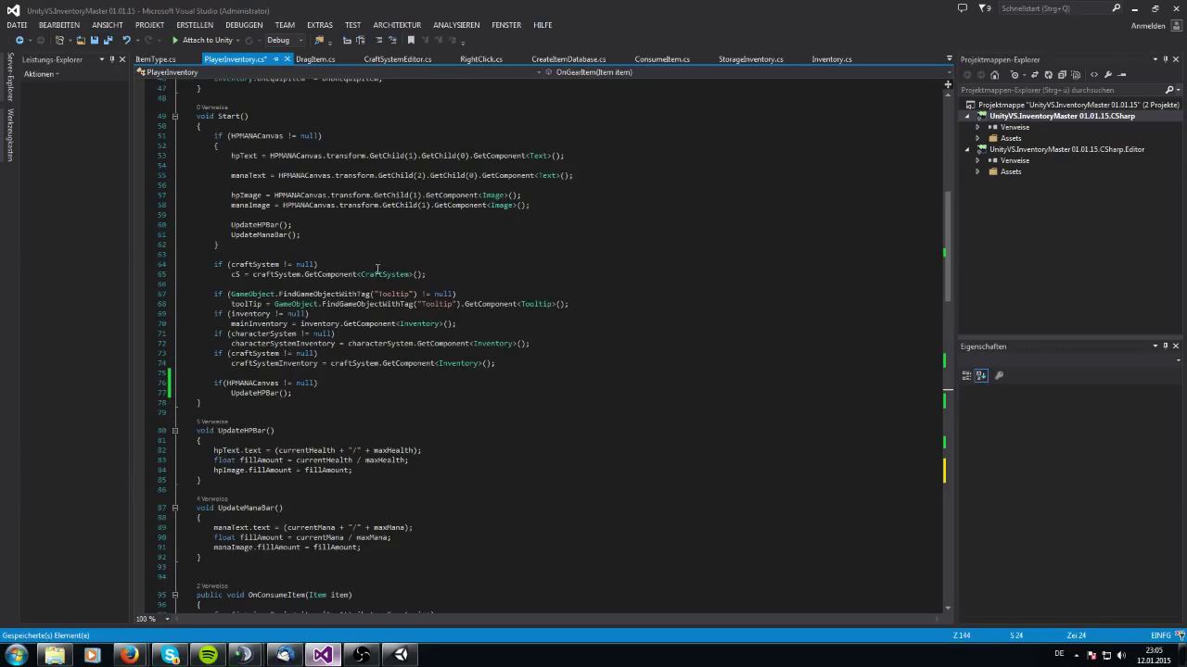
# Step: Switch back to the Unity editor with the empty scene and leave nothing selected in the hierarchy
pyautogui.click(400, 655)
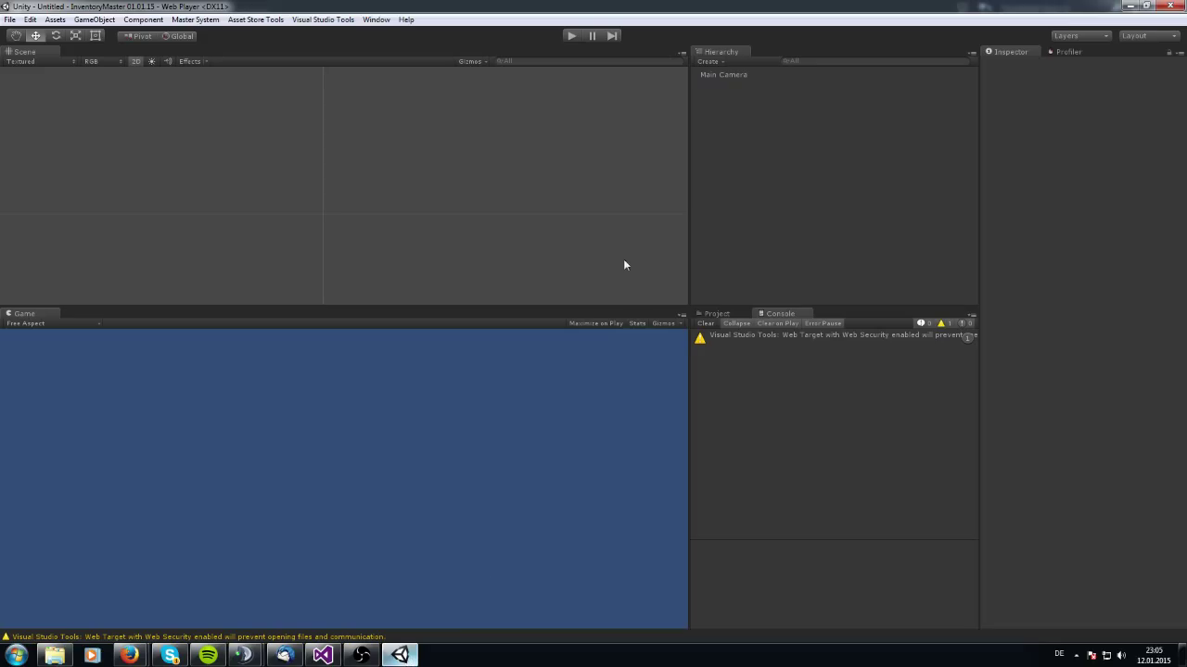
pyautogui.click(722, 74)
pyautogui.click(750, 145)
pyautogui.rightClick(719, 113)
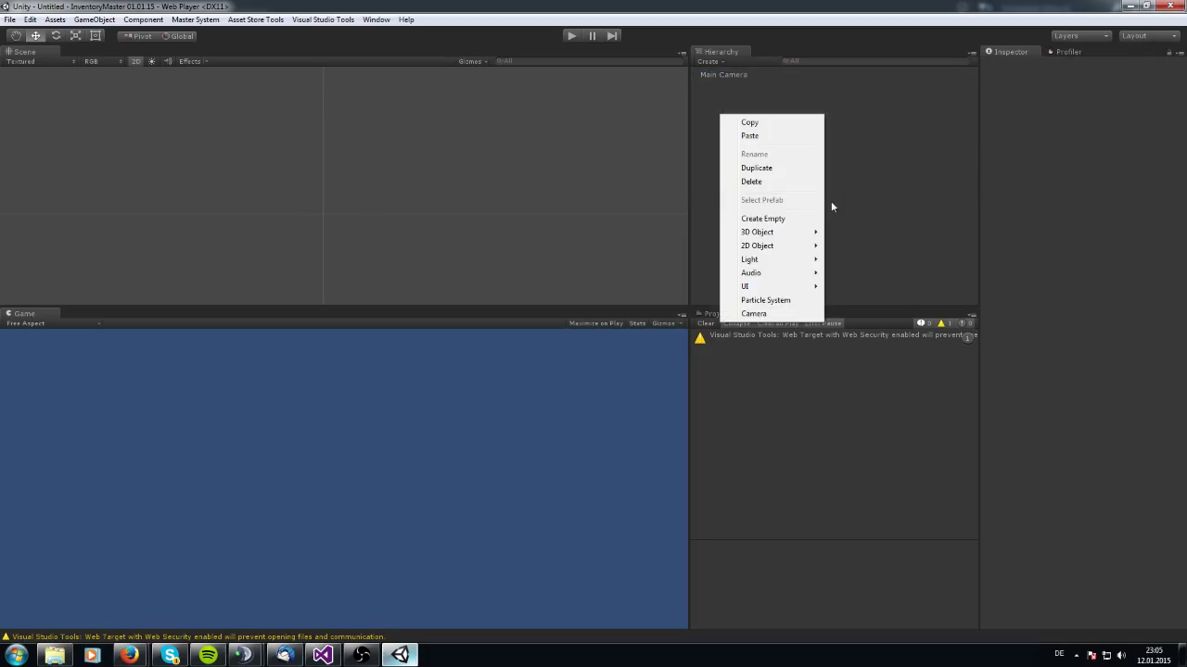
pyautogui.moveTo(767, 238)
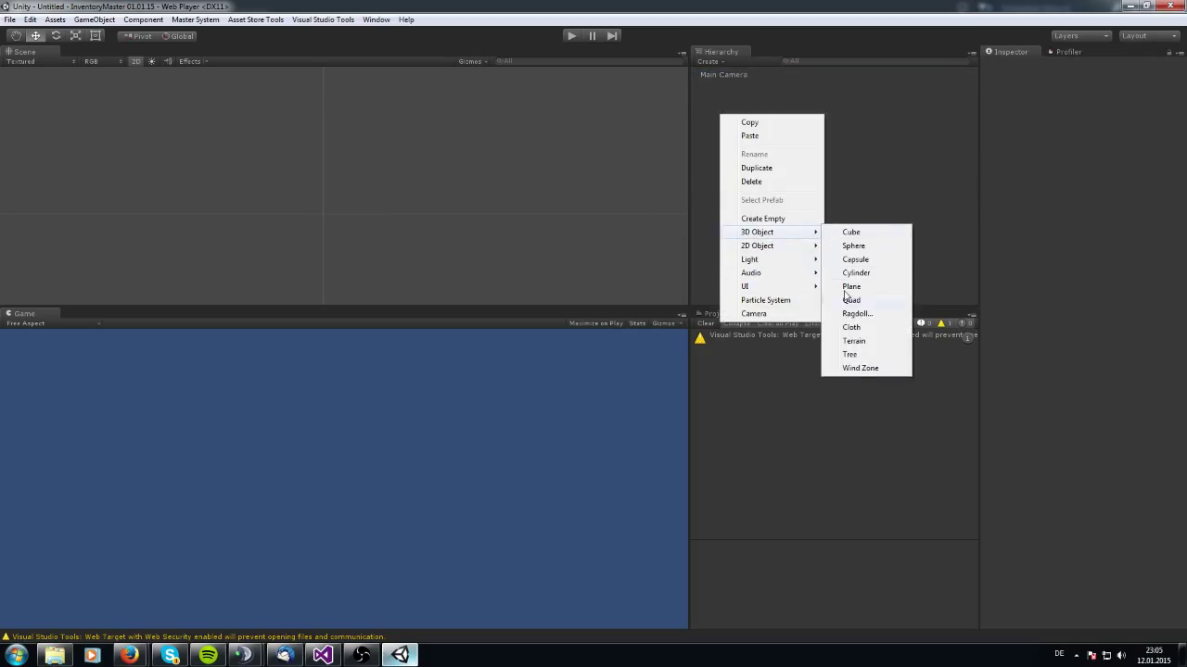
pyautogui.click(854, 356)
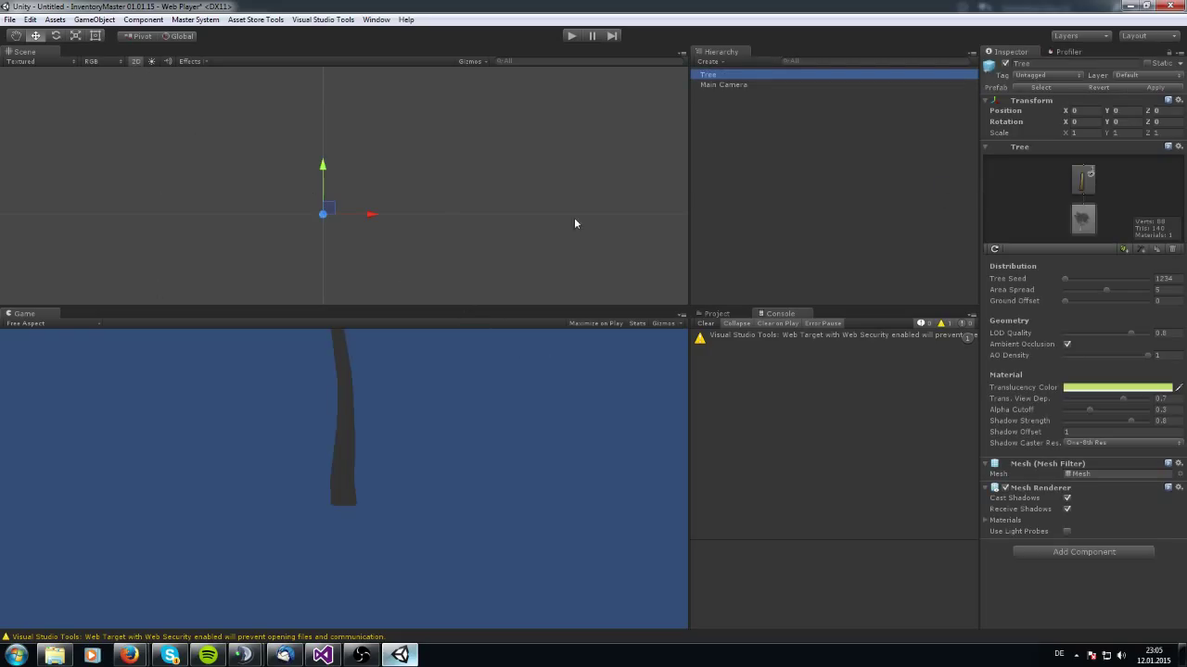
pyautogui.rightClick(725, 73)
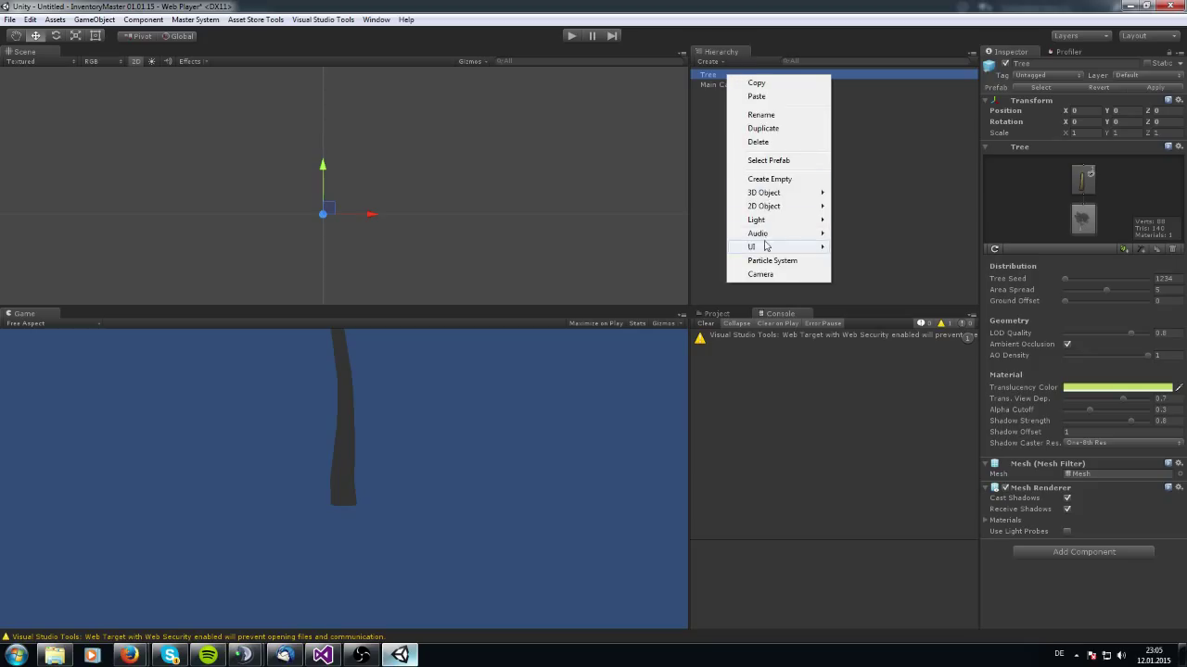
pyautogui.click(746, 129)
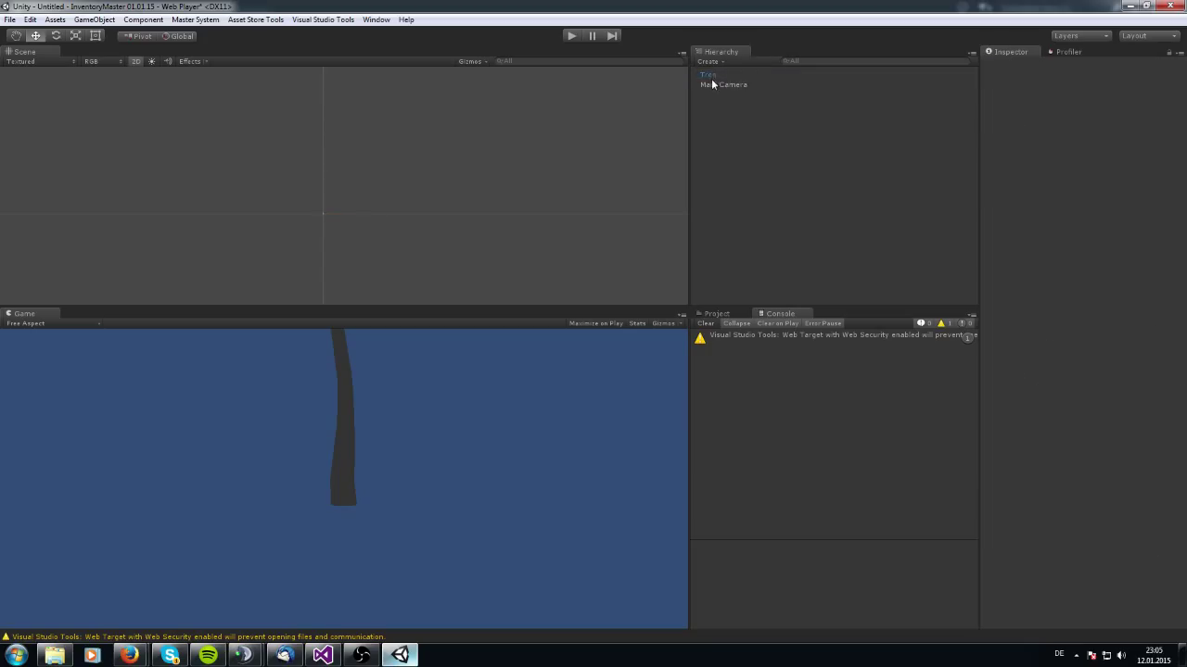
# Step: Add a Terrain 3D object to the scene
pyautogui.rightClick(734, 127)
pyautogui.moveTo(797, 245)
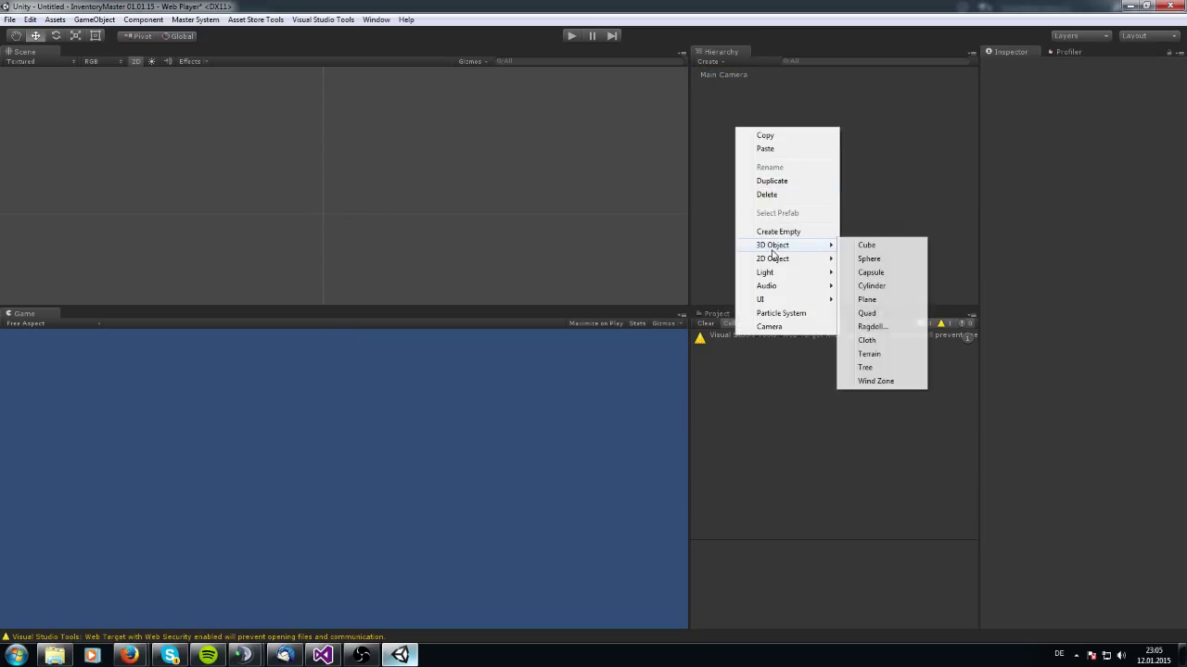
pyautogui.click(887, 354)
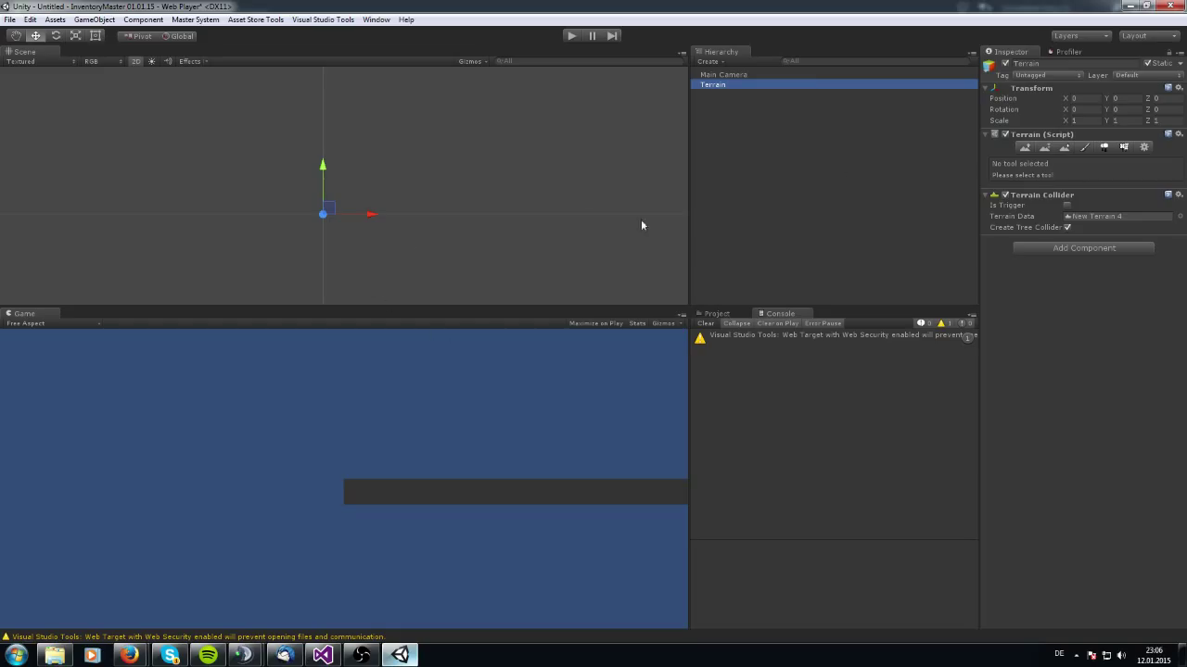
# Step: Turn off the 2D scene view and set the terrain's width and length to 100 each
pyautogui.click(137, 61)
pyautogui.keyDown('alt'); pyautogui.moveTo(321, 178); pyautogui.dragTo(399, 243); pyautogui.keyUp('alt')
pyautogui.click(1143, 146)
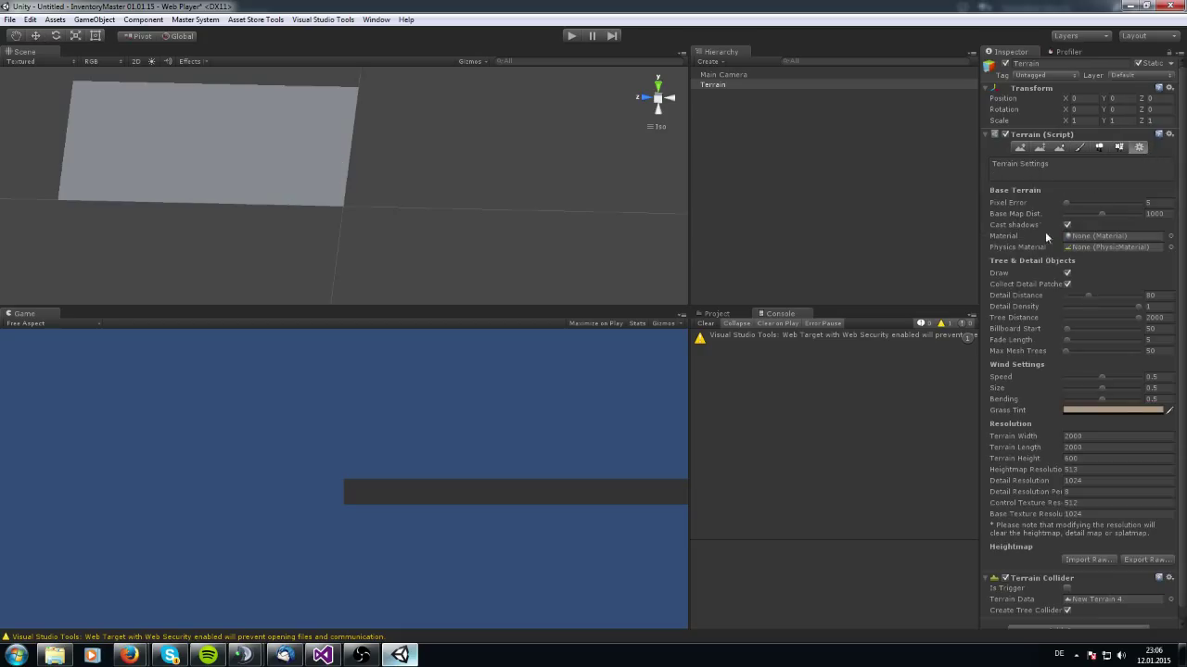
pyautogui.click(1068, 435)
pyautogui.write('100')
pyautogui.press('Return')
pyautogui.click(1091, 448)
pyautogui.write('100')
pyautogui.press('Return')
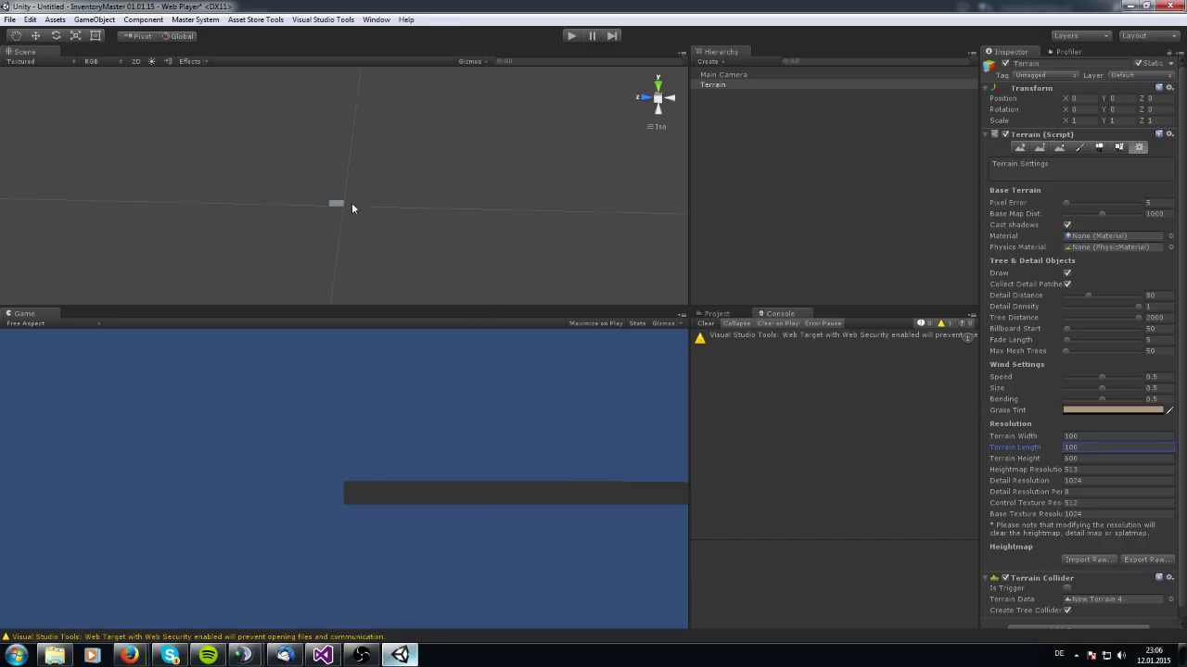
# Step: Add a directional light as a child of the Terrain object
pyautogui.keyDown('alt'); pyautogui.moveTo(341, 225); pyautogui.dragTo(519, 204); pyautogui.keyUp('alt')
pyautogui.scroll(3, 273, 268)
pyautogui.scroll(2, 306, 281)
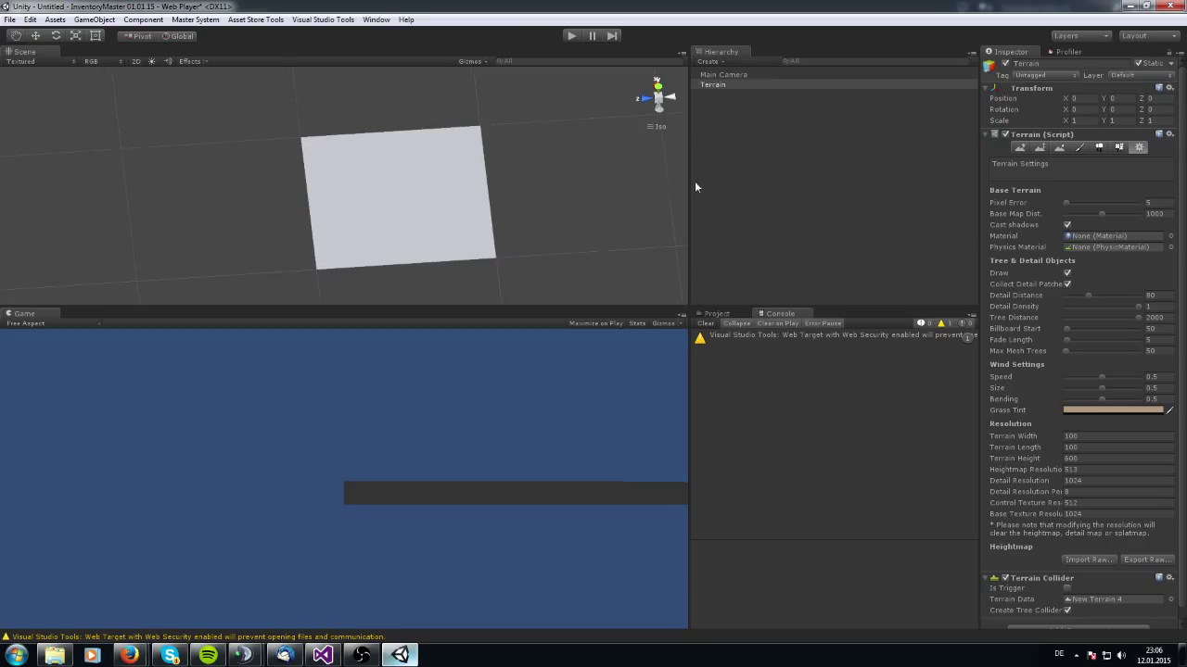
pyautogui.rightClick(712, 85)
pyautogui.moveTo(749, 232)
pyautogui.click(848, 232)
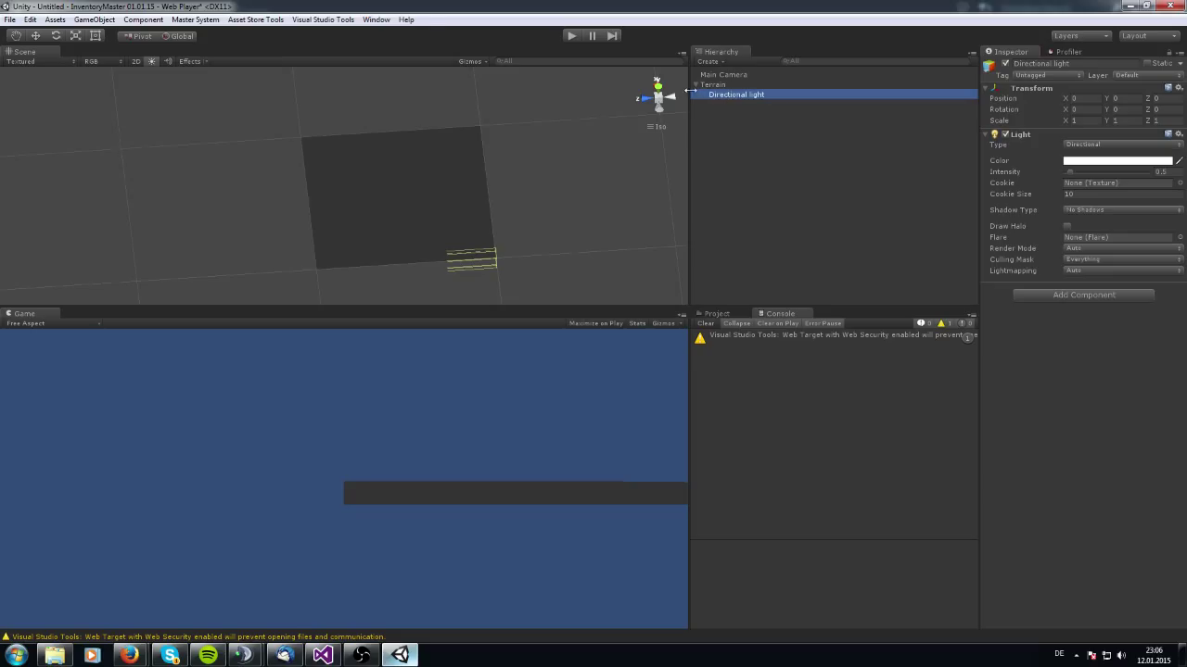
# Step: Raise the directional light to a Y position of about 114 and set its X rotation to 45
pyautogui.click(36, 36)
pyautogui.moveTo(494, 228); pyautogui.dragTo(491, 88)
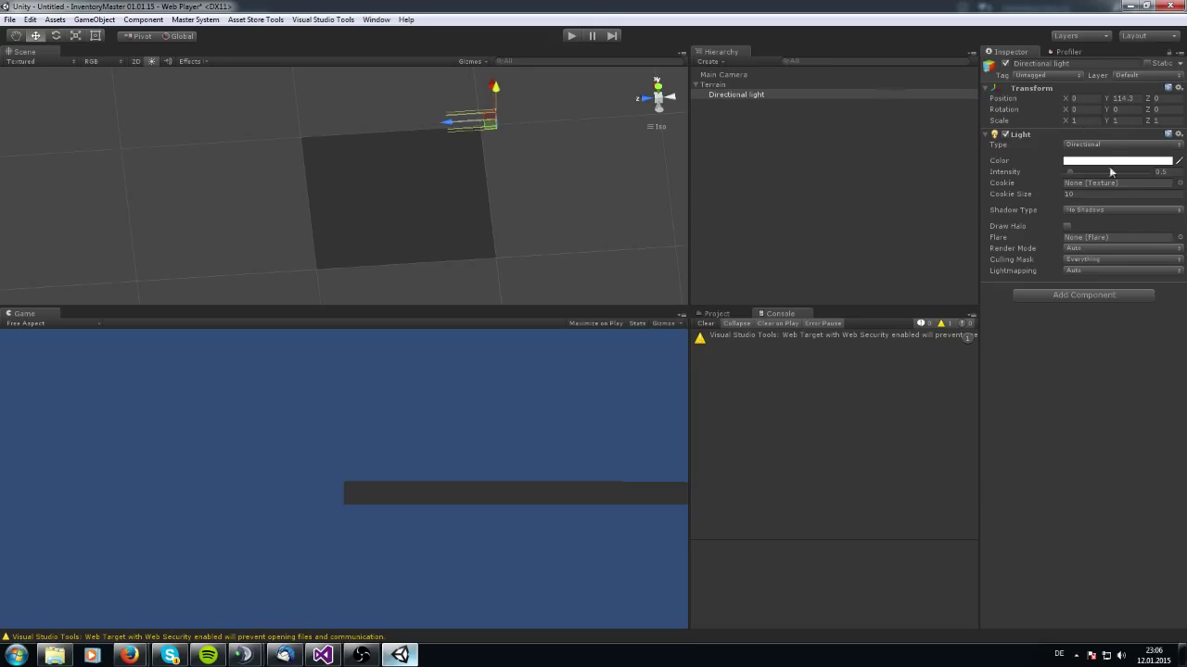
pyautogui.click(1079, 109)
pyautogui.write('45')
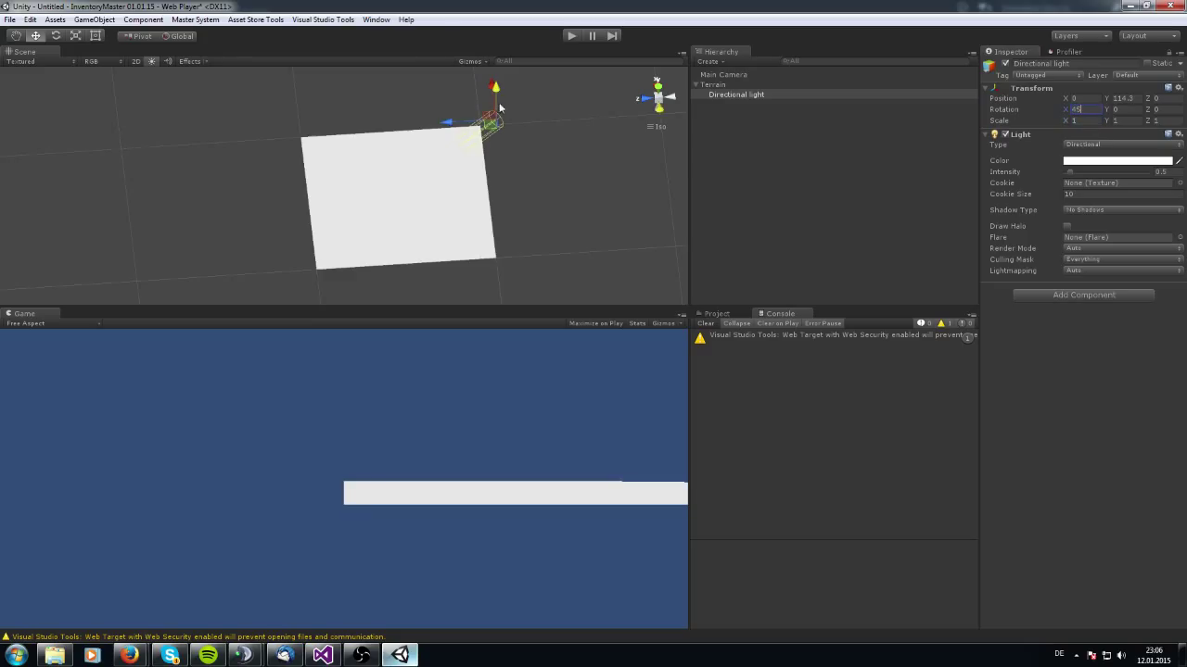
# Step: Activate the Raise / Lower Terrain tool on the Terrain and reduce the brush opacity to 22
pyautogui.click(712, 84)
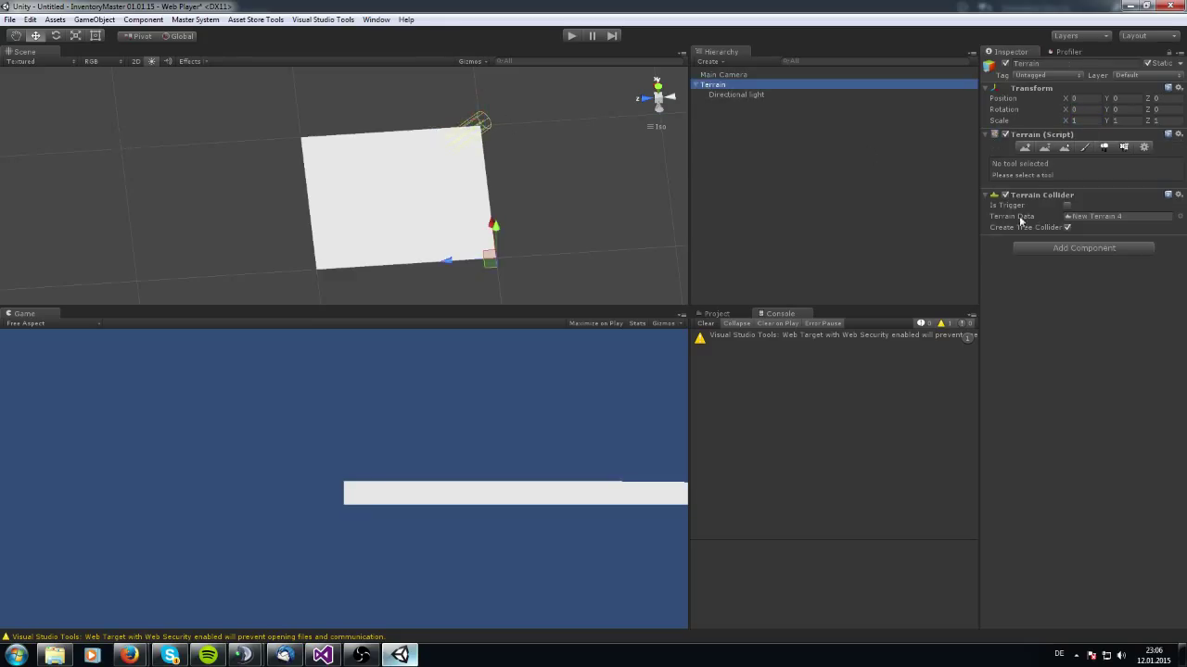
pyautogui.click(1024, 146)
pyautogui.moveTo(1138, 298); pyautogui.dragTo(1096, 304)
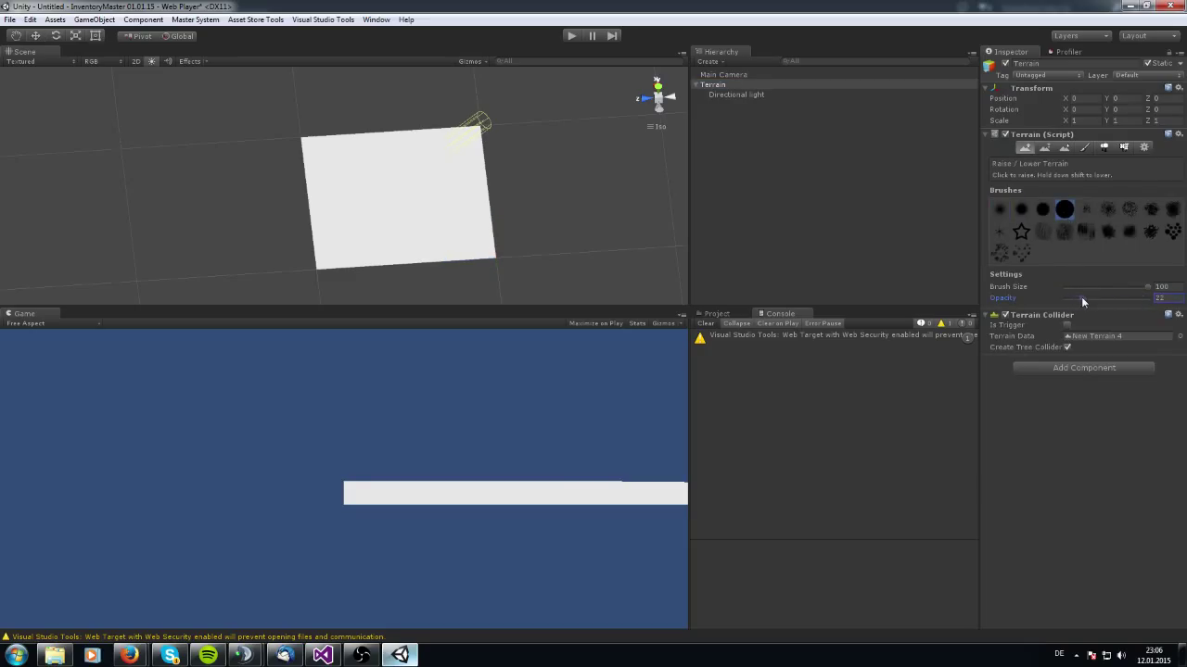
# Step: Try raising a hill in the middle of the terrain, reducing the brush opacity to 15 between attempts, and undo the strokes
pyautogui.moveTo(450, 215)
pyautogui.mouseDown()
pyautogui.moveTo(352, 216)
pyautogui.moveTo(403, 225)
pyautogui.moveTo(481, 202)
pyautogui.mouseUp()
pyautogui.hotkey('ctrl', 'z')
pyautogui.moveTo(1087, 298); pyautogui.dragTo(1075, 298)
pyautogui.moveTo(418, 201)
pyautogui.mouseDown()
pyautogui.moveTo(400, 198)
pyautogui.moveTo(414, 181)
pyautogui.moveTo(401, 191)
pyautogui.moveTo(413, 214)
pyautogui.mouseUp()
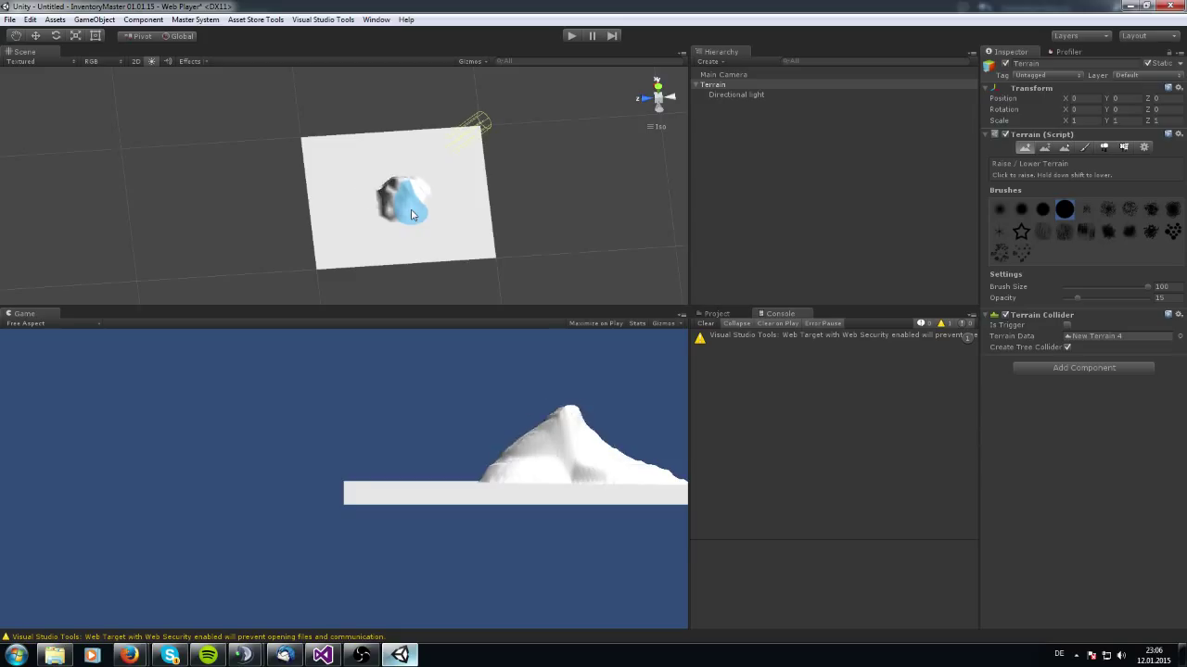
pyautogui.hotkey('ctrl', 'z')
pyautogui.moveTo(379, 177); pyautogui.dragTo(451, 217)
pyautogui.hotkey('ctrl', 'z')
# Step: Undo the remaining raise strokes, then try a fainter stroke with the brush opacity at about 8 and undo it
pyautogui.moveTo(1078, 298); pyautogui.dragTo(1063, 300)
pyautogui.hotkey('ctrl', 'z')
pyautogui.hotkey('ctrl', 'z')
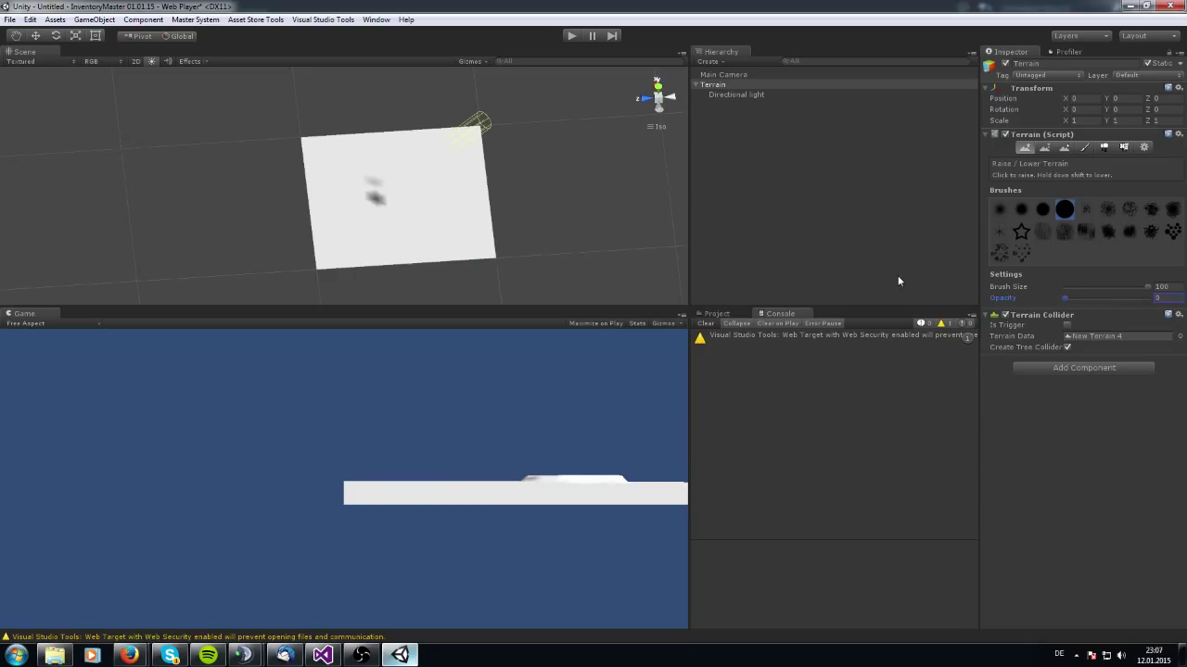
pyautogui.moveTo(1065, 299); pyautogui.dragTo(1072, 299)
pyautogui.moveTo(424, 193)
pyautogui.mouseDown()
pyautogui.moveTo(405, 196)
pyautogui.moveTo(457, 229)
pyautogui.moveTo(315, 245)
pyautogui.moveTo(324, 196)
pyautogui.moveTo(352, 171)
pyautogui.moveTo(459, 179)
pyautogui.moveTo(429, 203)
pyautogui.mouseUp()
pyautogui.hotkey('ctrl', 'z')
pyautogui.hotkey('ctrl', 'z')
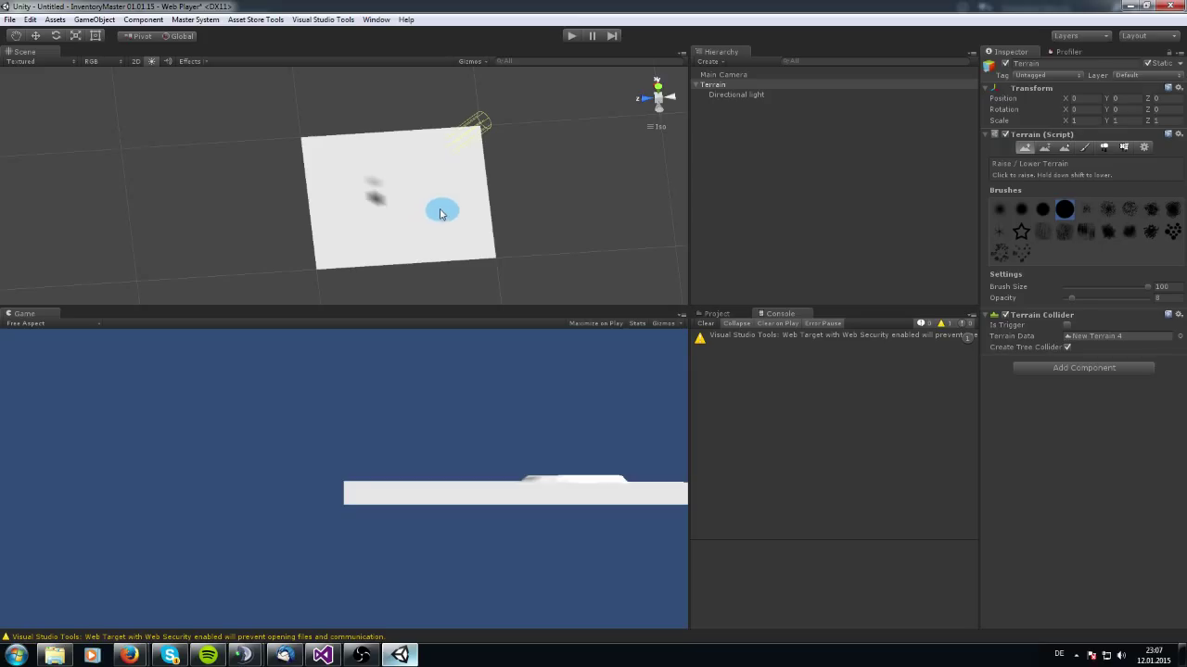
# Step: Sculpt low, uneven hills across the whole terrain with the size 100 brush at opacity 5
pyautogui.moveTo(482, 186)
pyautogui.mouseDown()
pyautogui.moveTo(419, 222)
pyautogui.moveTo(464, 191)
pyautogui.moveTo(362, 179)
pyautogui.moveTo(440, 147)
pyautogui.moveTo(329, 153)
pyautogui.moveTo(362, 246)
pyautogui.moveTo(369, 225)
pyautogui.moveTo(417, 220)
pyautogui.moveTo(380, 264)
pyautogui.moveTo(438, 205)
pyautogui.mouseUp()
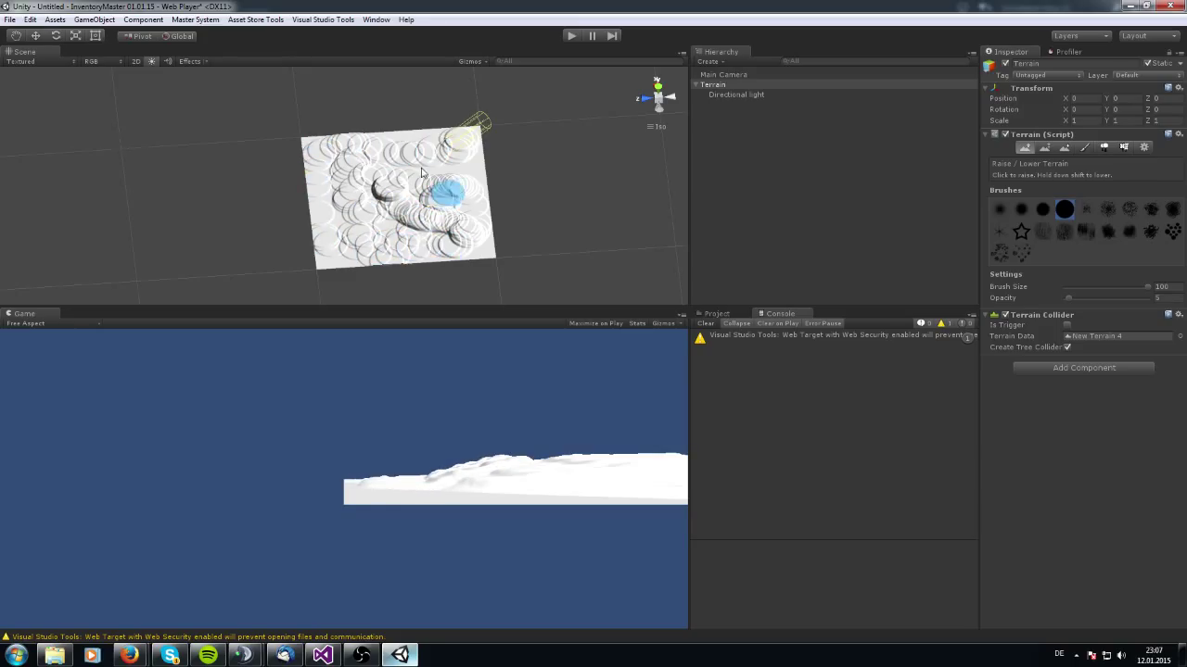
pyautogui.moveTo(384, 138)
pyautogui.keyDown('alt'); pyautogui.mouseDown()
pyautogui.moveTo(472, 238)
pyautogui.moveTo(392, 204)
pyautogui.moveTo(422, 148)
pyautogui.moveTo(417, 219)
pyautogui.mouseUp(); pyautogui.keyUp('alt')
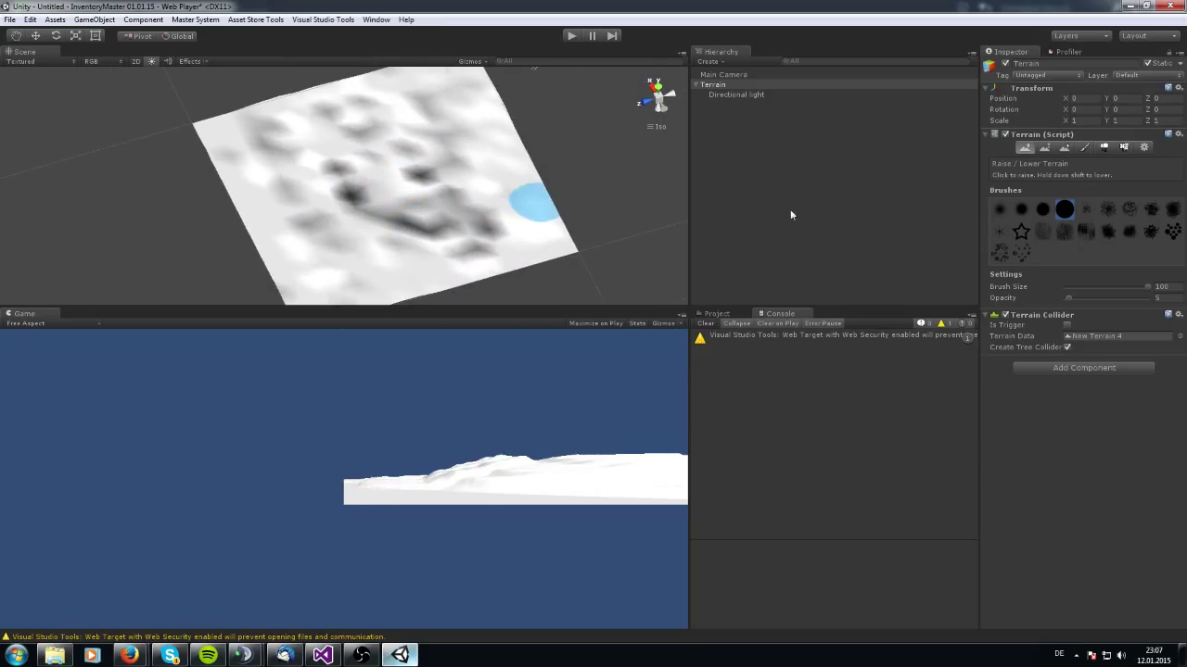